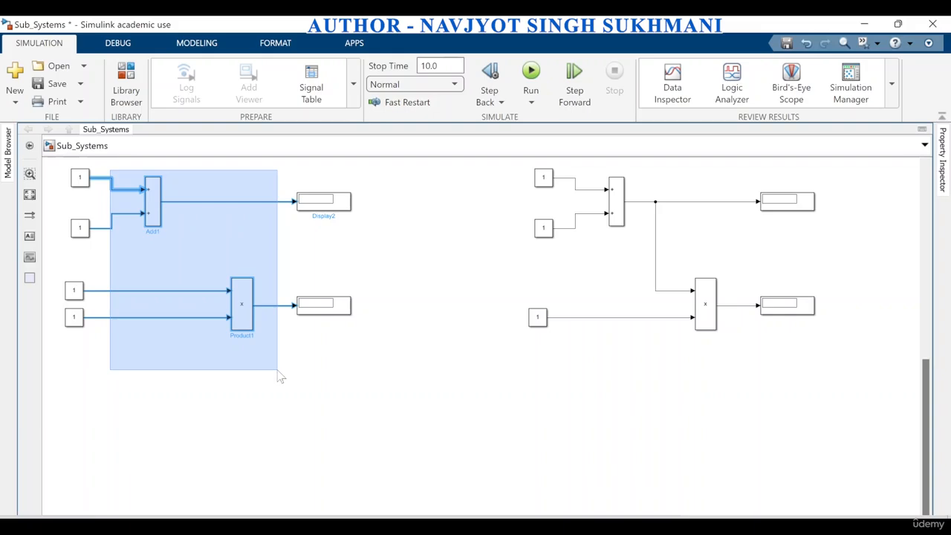
drag(280, 377, 280, 377)
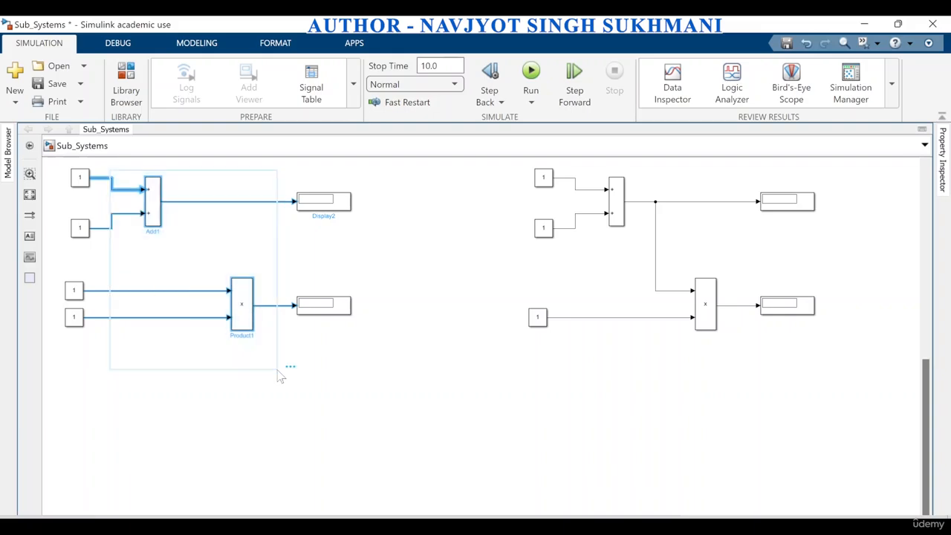
mouse_move(291, 370)
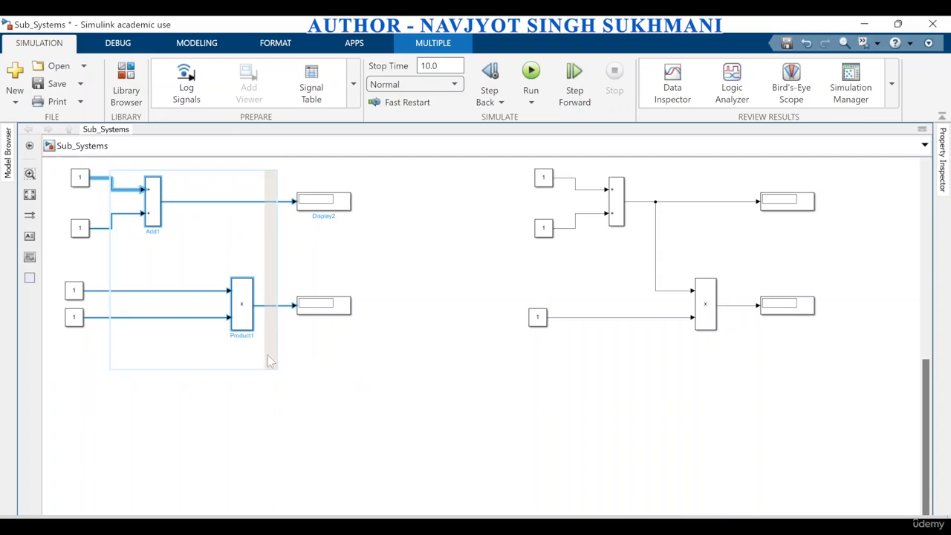
click(286, 384)
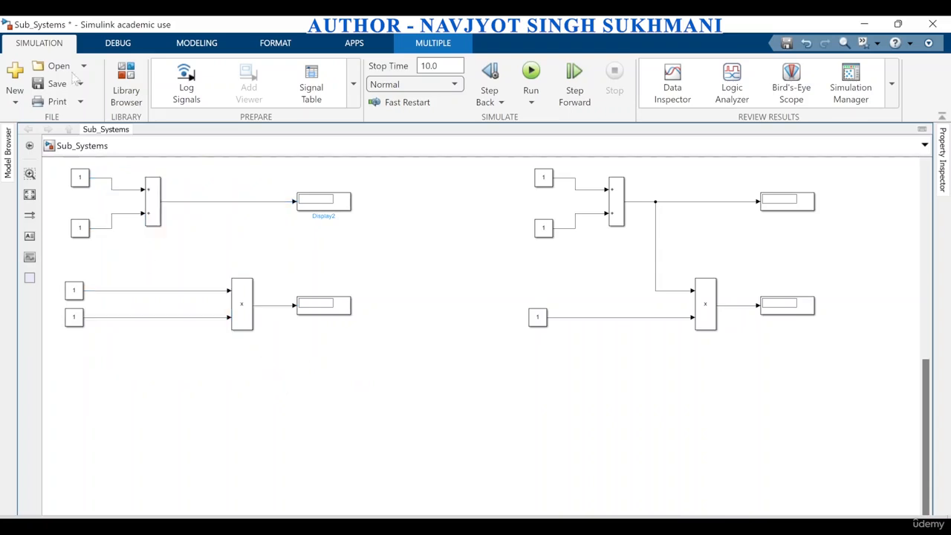
Create a subsystem from the first circuit's Add and Product blocks, then enlarge it and move it up beside its constants
drag(124, 173, 266, 361)
mouse_move(275, 350)
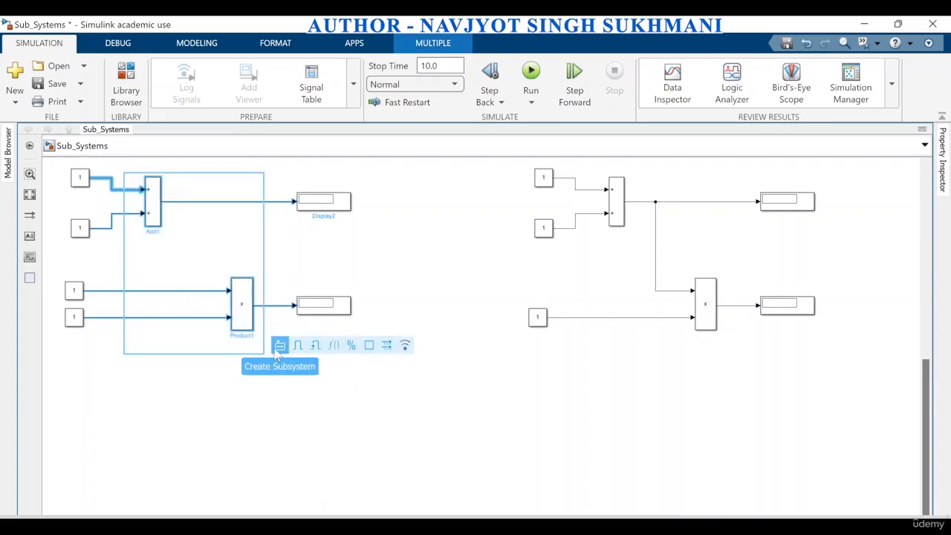
click(279, 346)
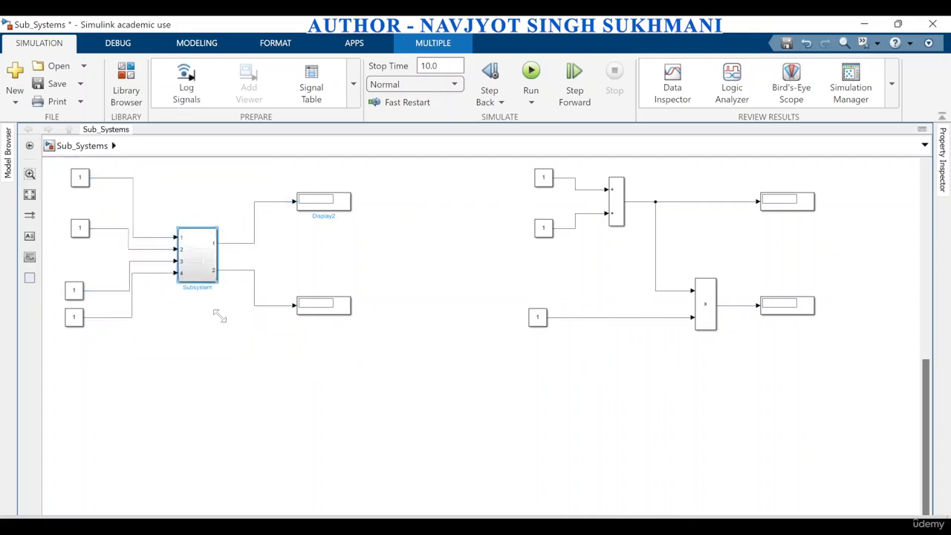
drag(219, 317, 220, 359)
drag(210, 318, 203, 250)
Line up the four constants in one column opposite the first subsystem's four input ports
drag(82, 182, 81, 192)
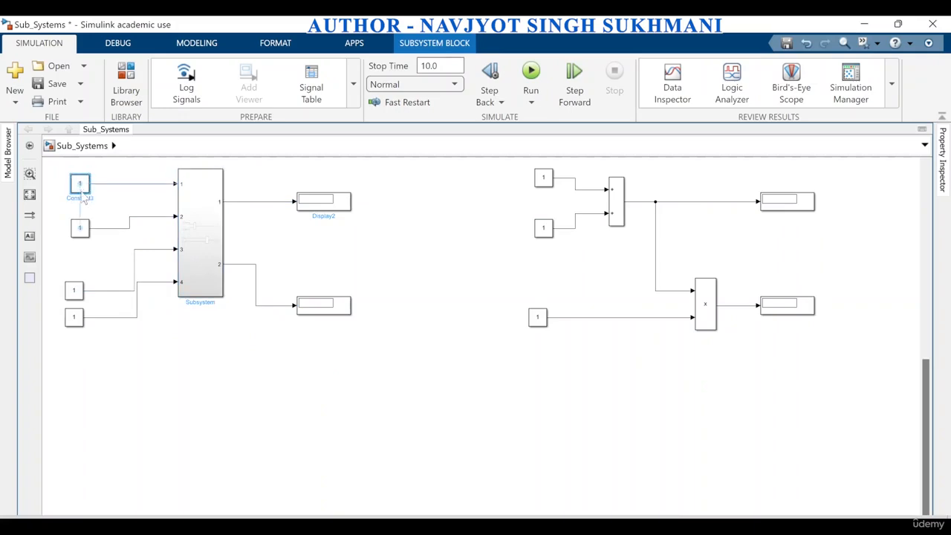
drag(81, 228, 80, 215)
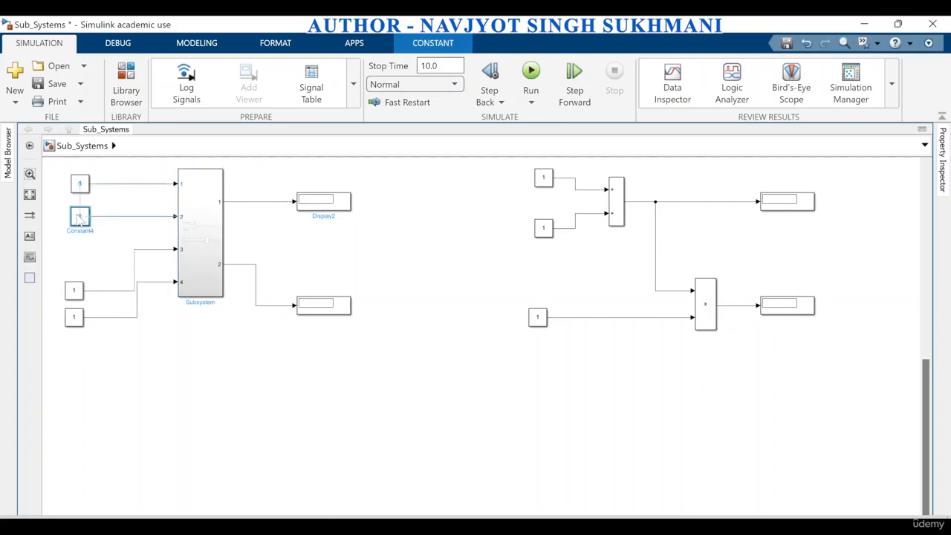
drag(73, 286, 83, 253)
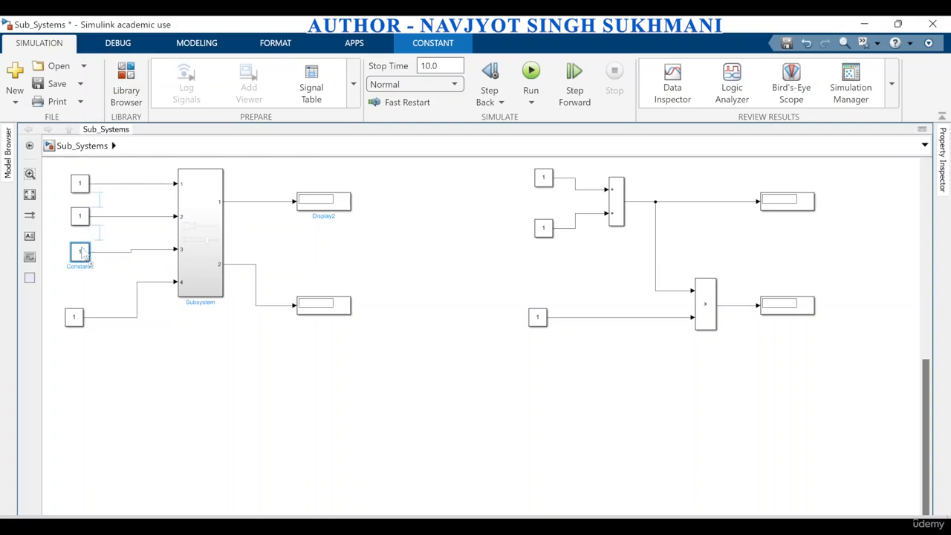
drag(75, 320, 87, 256)
click(83, 255)
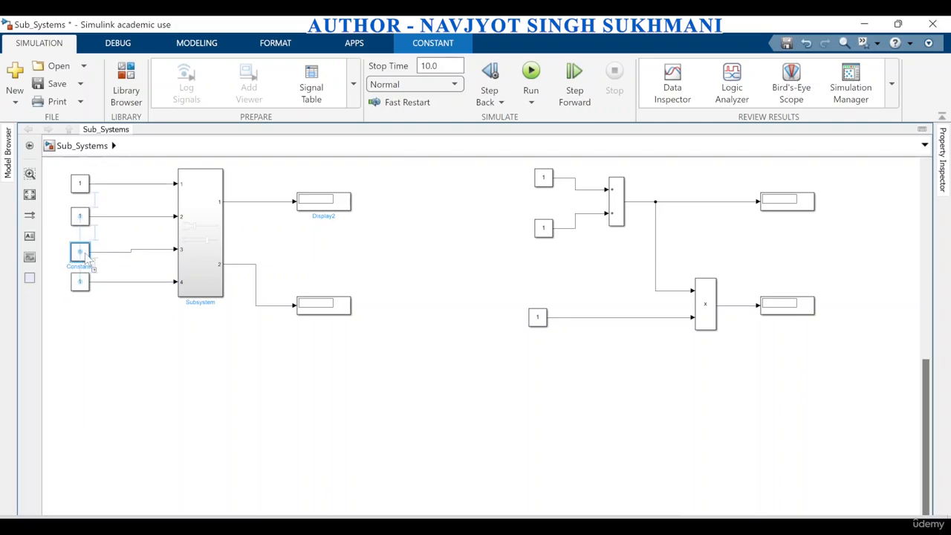
click(253, 342)
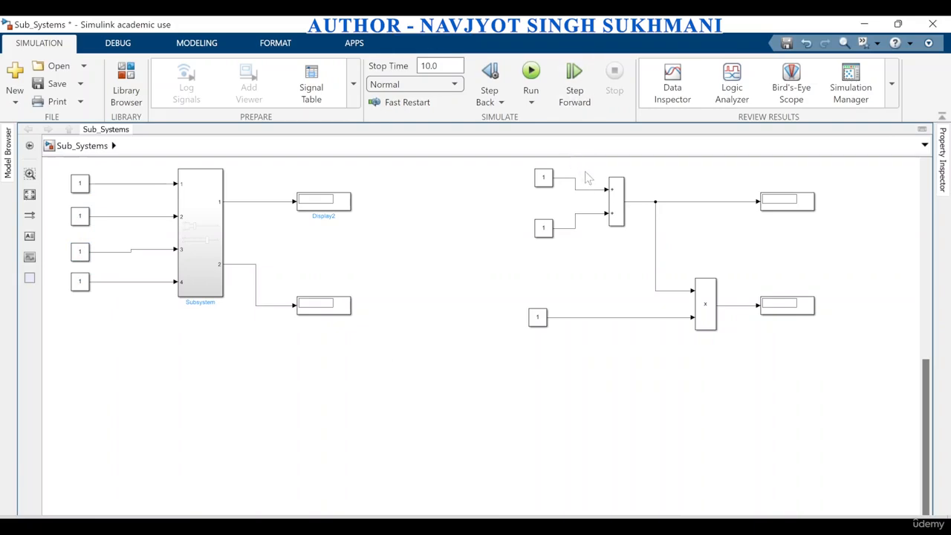
Create a subsystem from the second circuit's Add and Product blocks, then enlarge and reposition it between its constants and displays
drag(586, 173, 734, 357)
click(747, 341)
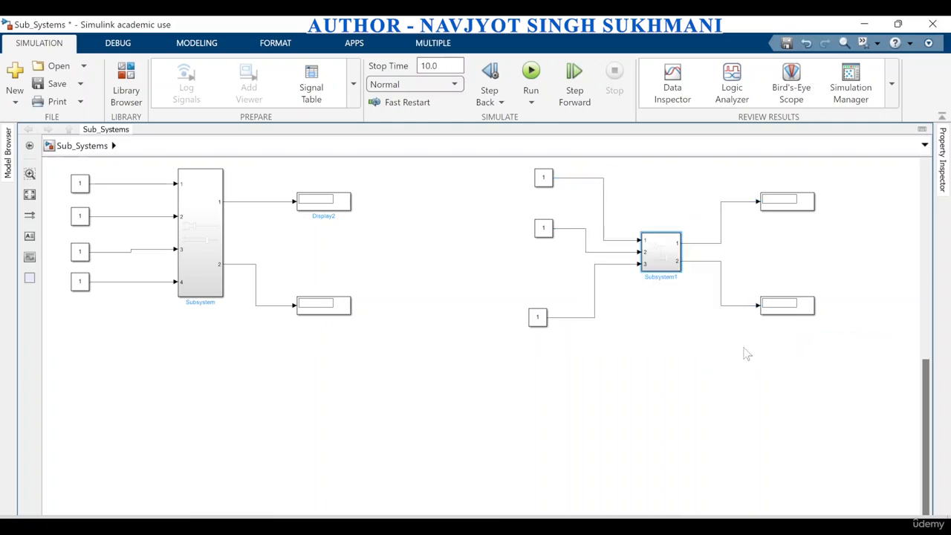
drag(680, 272, 693, 353)
mouse_move(668, 312)
mouse_down()
mouse_move(666, 297)
mouse_move(674, 322)
mouse_up()
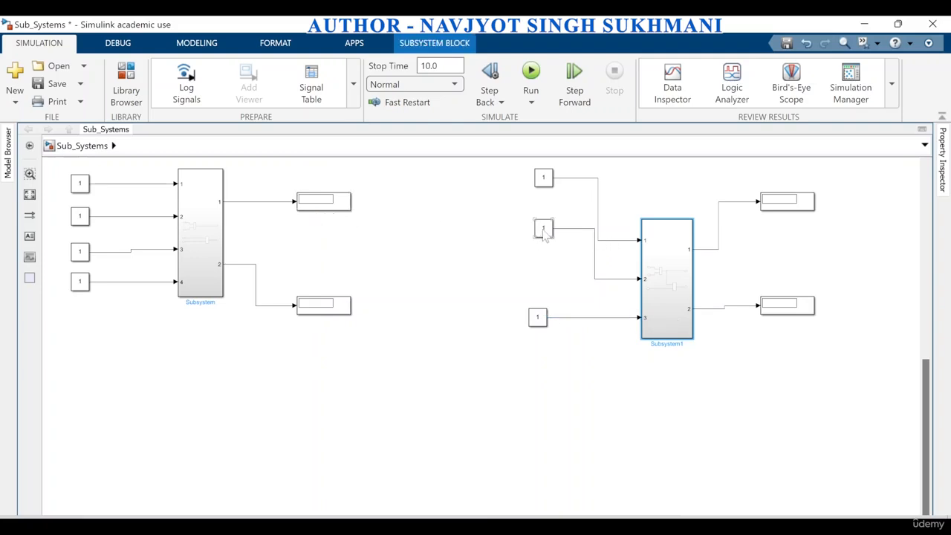
Align the middle constant with Subsystem1's input 2, and replace its top constant with a branch from the first subsystem's output 1
drag(549, 234, 548, 289)
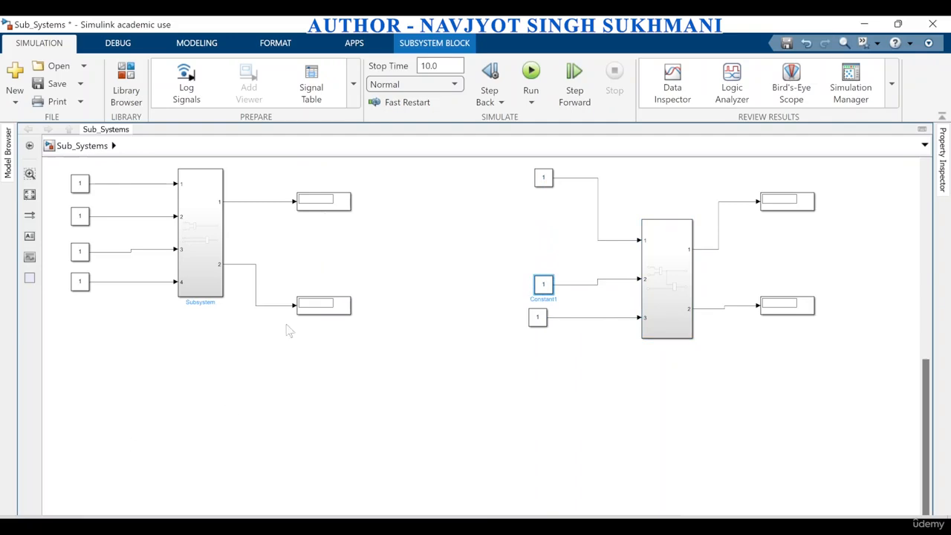
drag(542, 289, 536, 281)
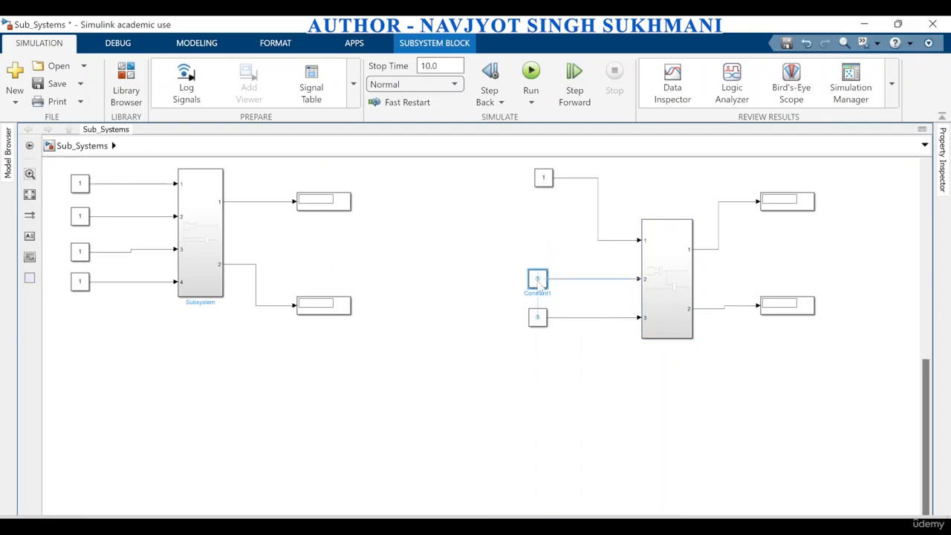
drag(505, 166, 611, 238)
key(Delete)
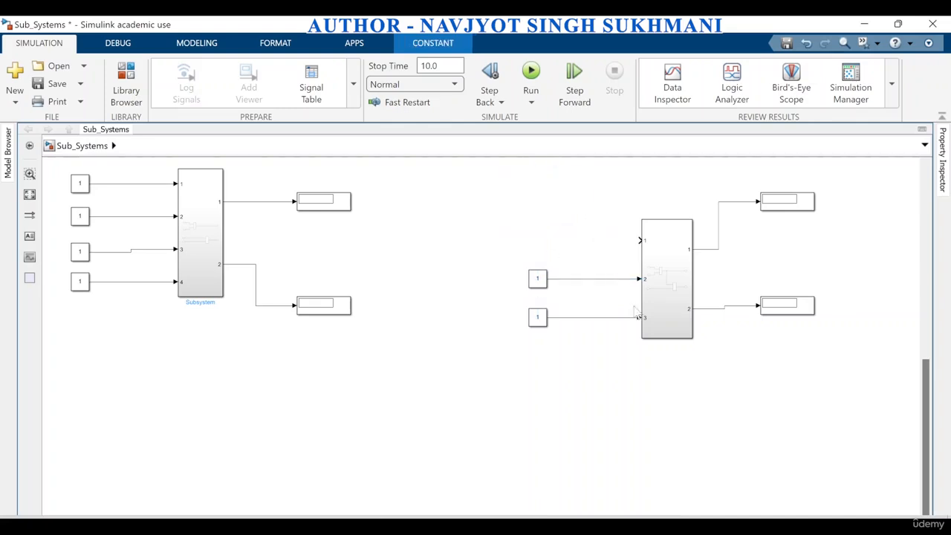
drag(636, 239, 252, 201)
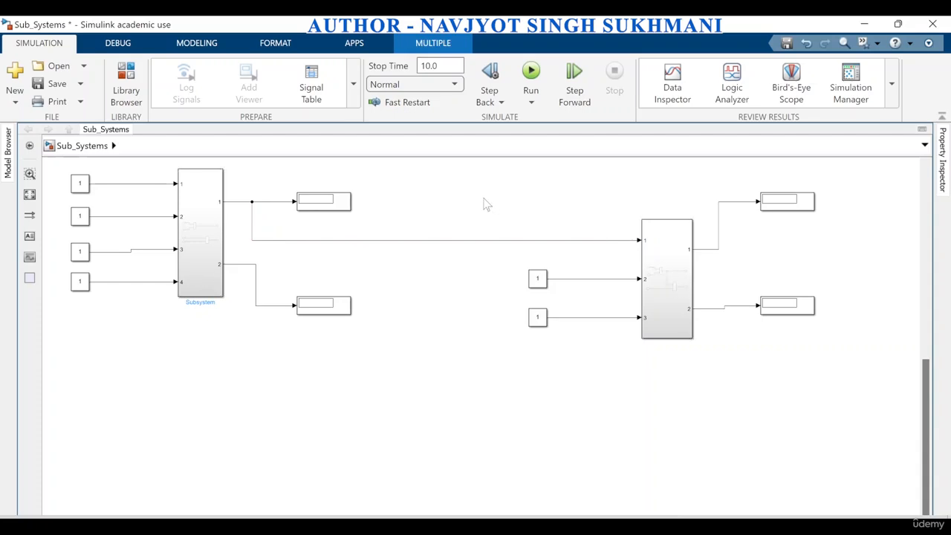
Move Subsystem1 together with its two constants and two displays below and closer to the first subsystem
drag(484, 198, 828, 352)
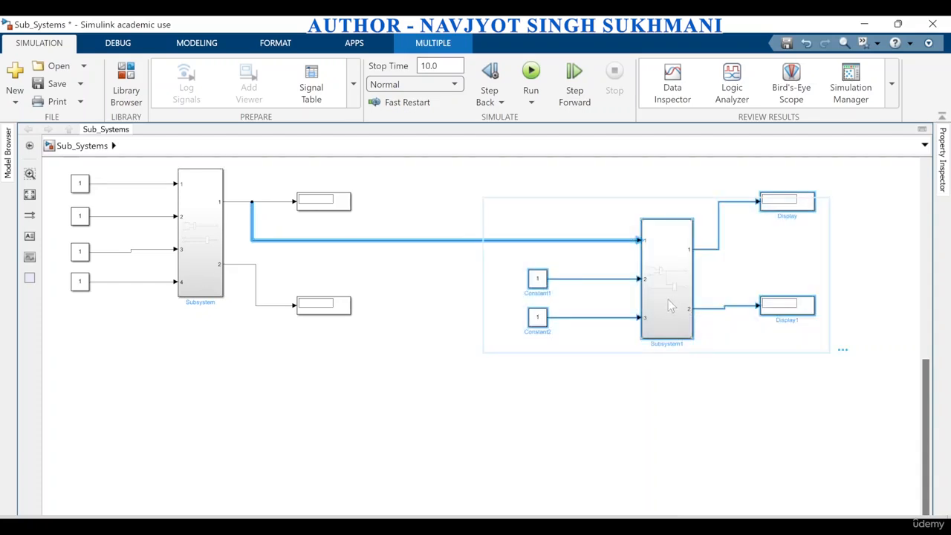
drag(668, 305, 596, 402)
drag(315, 309, 345, 269)
mouse_move(603, 390)
mouse_down()
mouse_move(448, 382)
mouse_move(589, 384)
mouse_move(587, 398)
mouse_up()
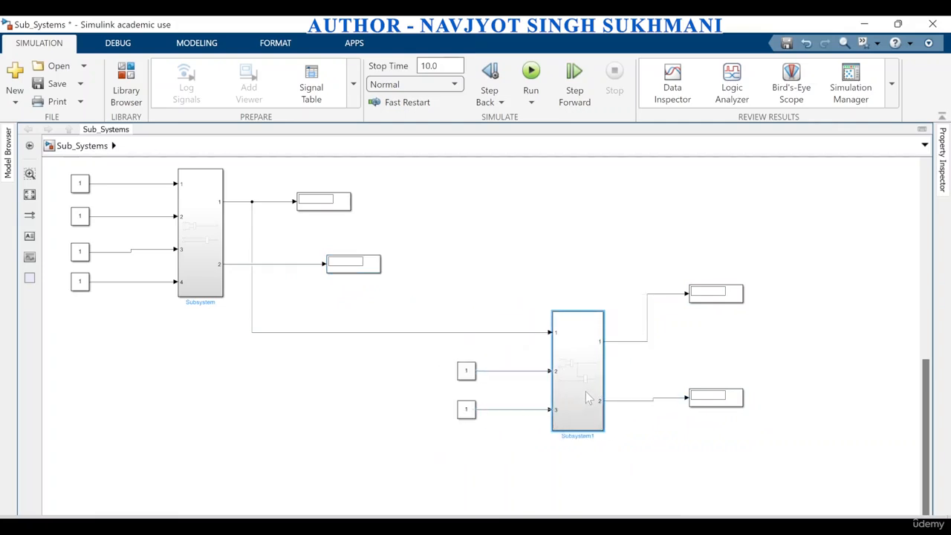
drag(438, 276, 842, 445)
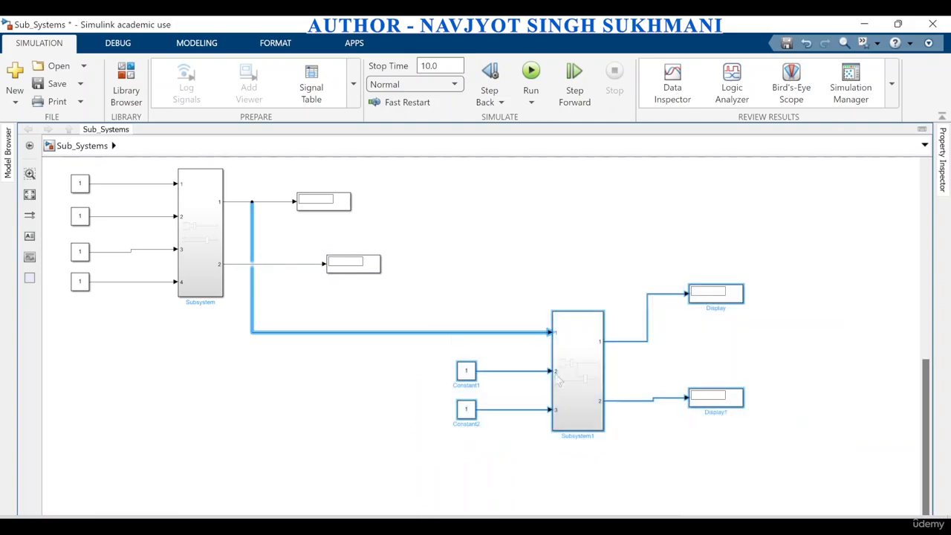
drag(559, 370, 393, 375)
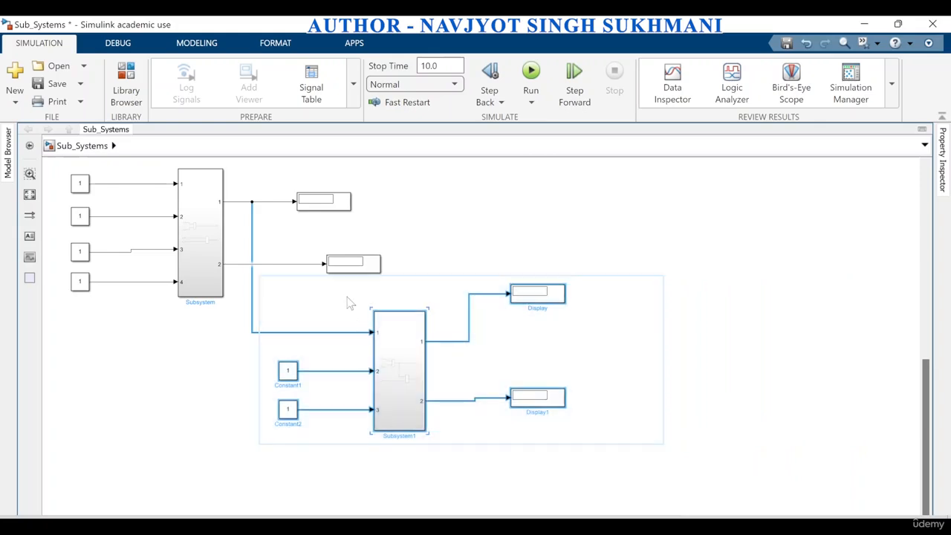
Place the first subsystem's second display below Subsystem1, and align Subsystem1's two displays with its output ports
drag(354, 272, 529, 479)
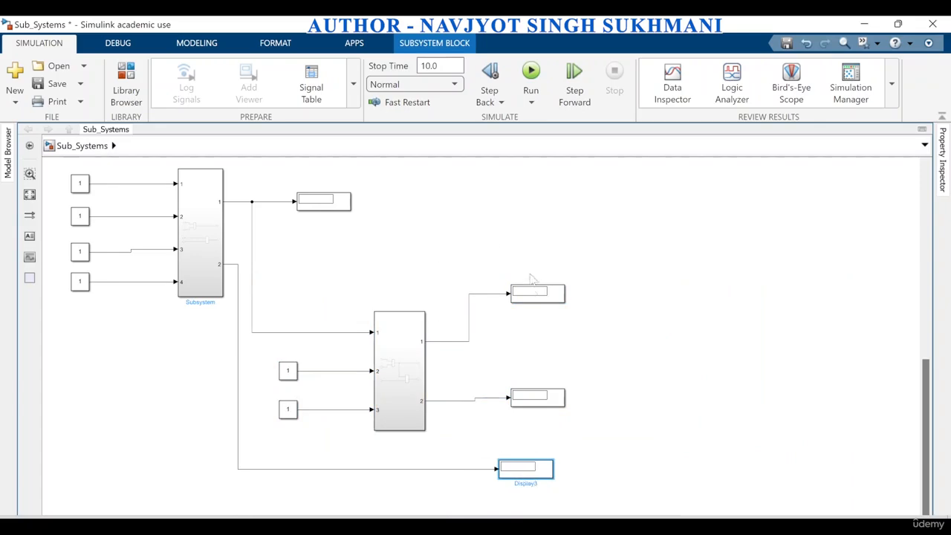
drag(533, 294, 533, 341)
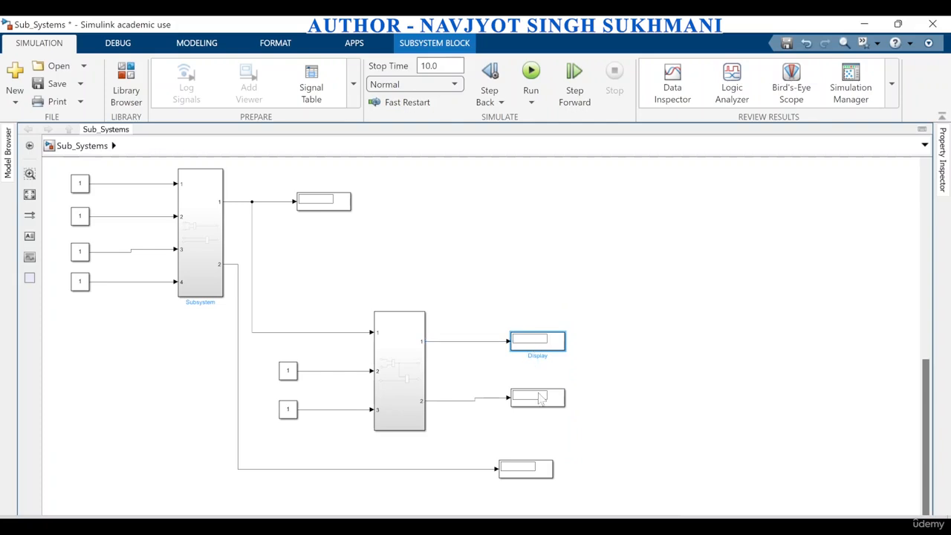
drag(540, 399, 563, 399)
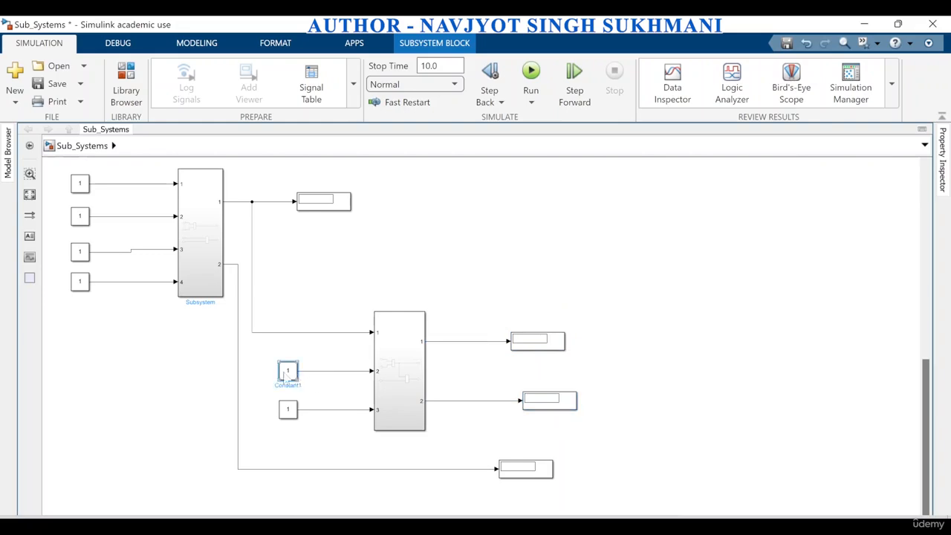
Move Subsystem1's two constants under the first subsystem's column of constants, keeping them level with inputs 2 and 3
drag(295, 378, 92, 374)
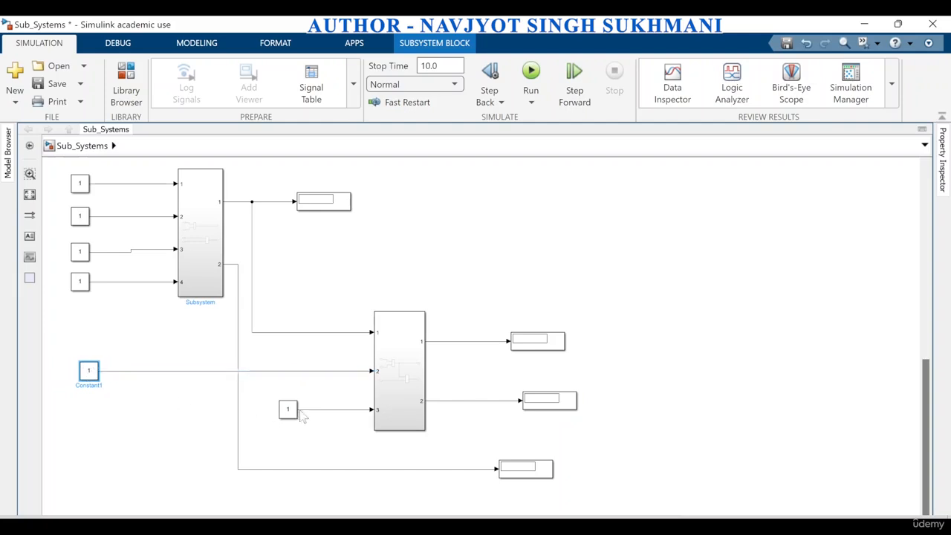
drag(296, 421, 103, 418)
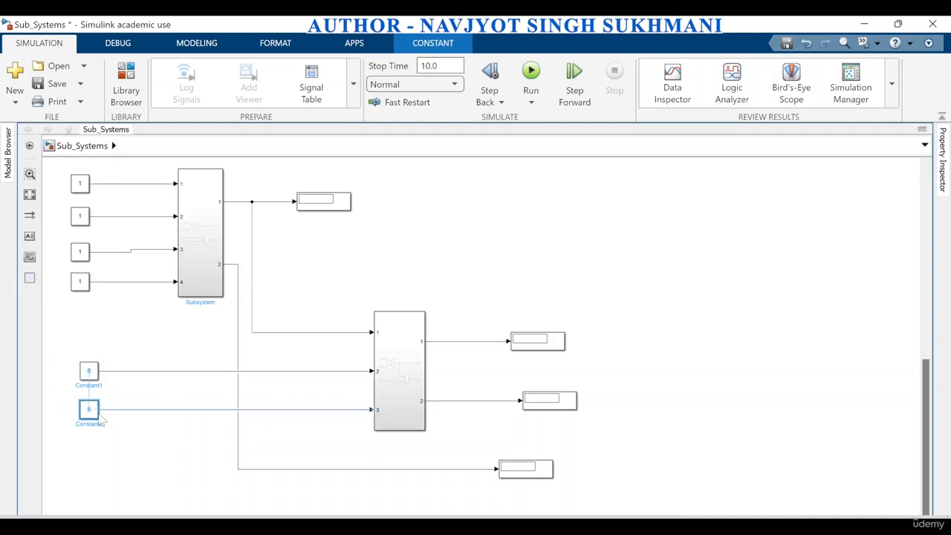
Open the first subsystem to examine its Add and Product blocks and ports, then return to the Sub_Systems top level
double_click(188, 239)
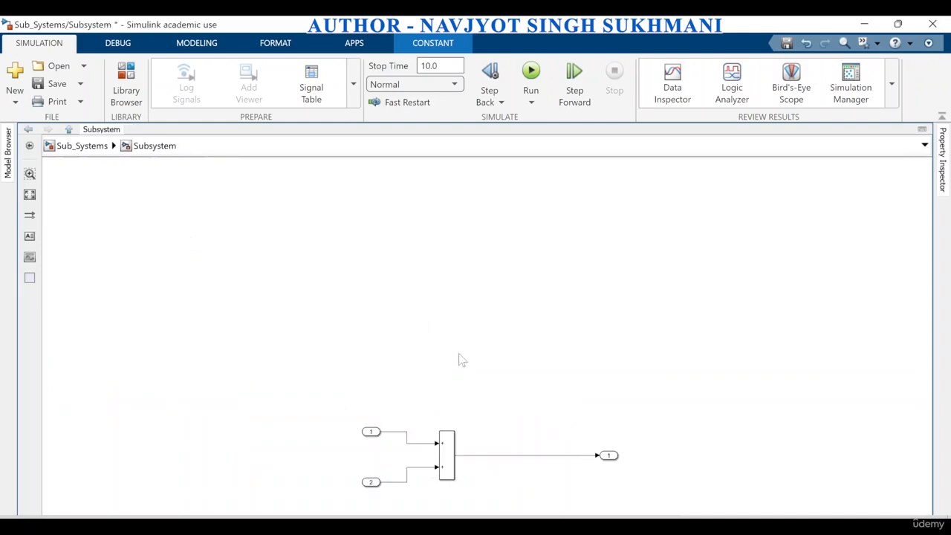
click(29, 193)
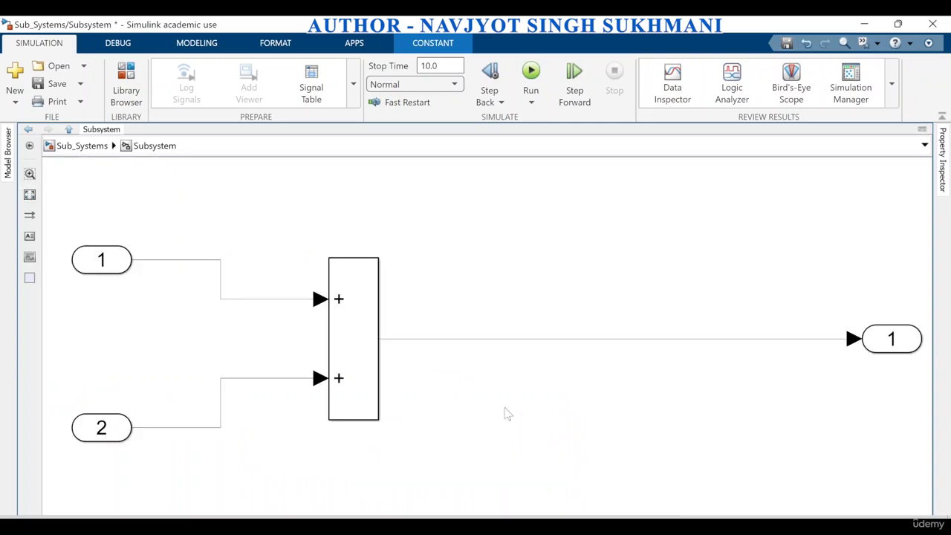
scroll(409, 335, down, 4)
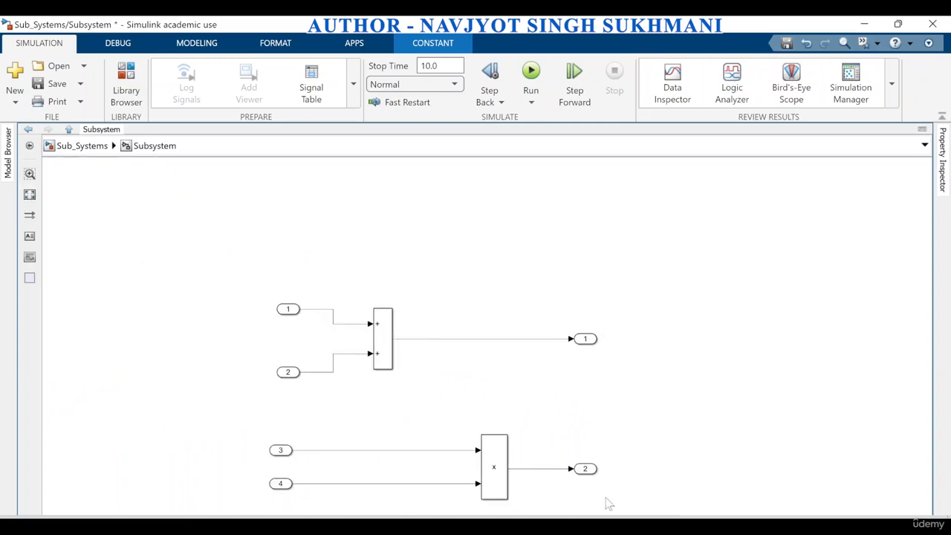
scroll(601, 490, down, 2)
key(space)
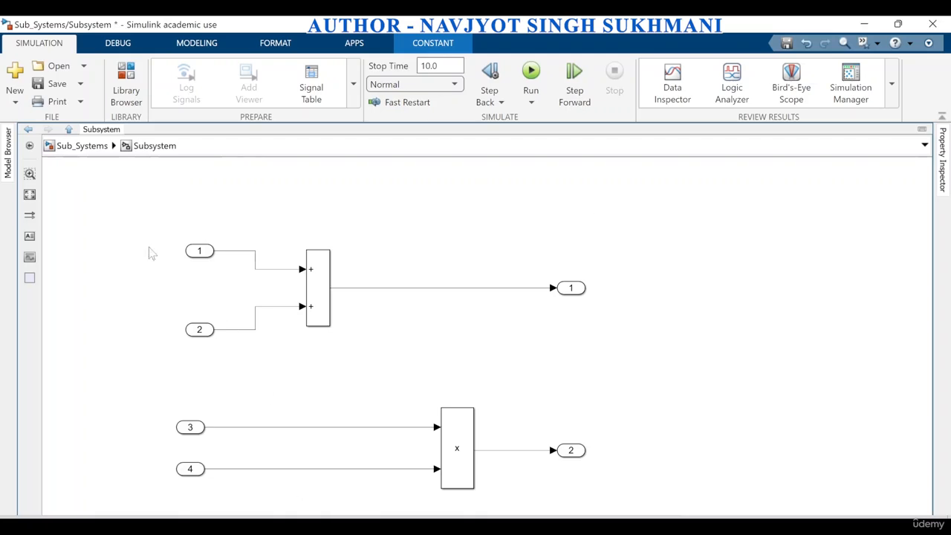
click(58, 147)
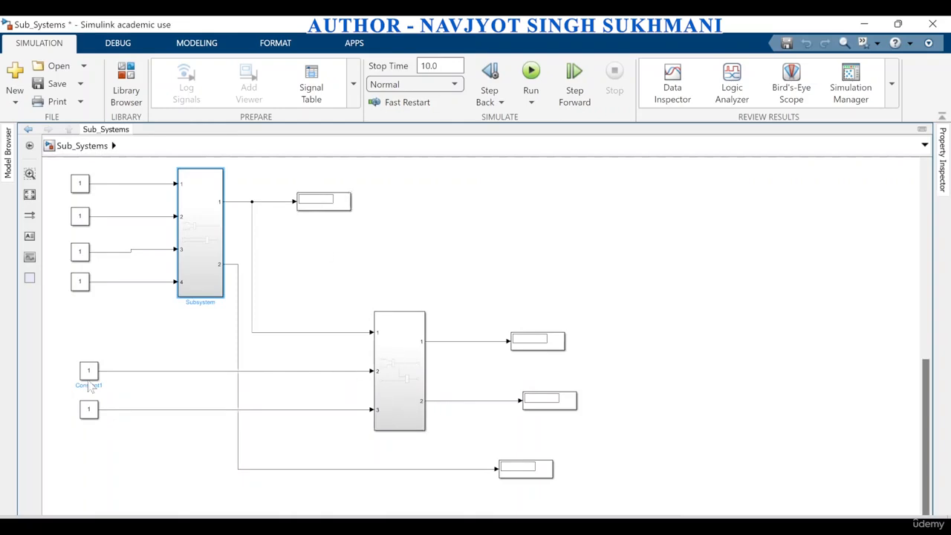
Open Subsystem1 and fit its diagram to the view to examine how the Add output feeds the Product block
click(404, 388)
double_click(406, 391)
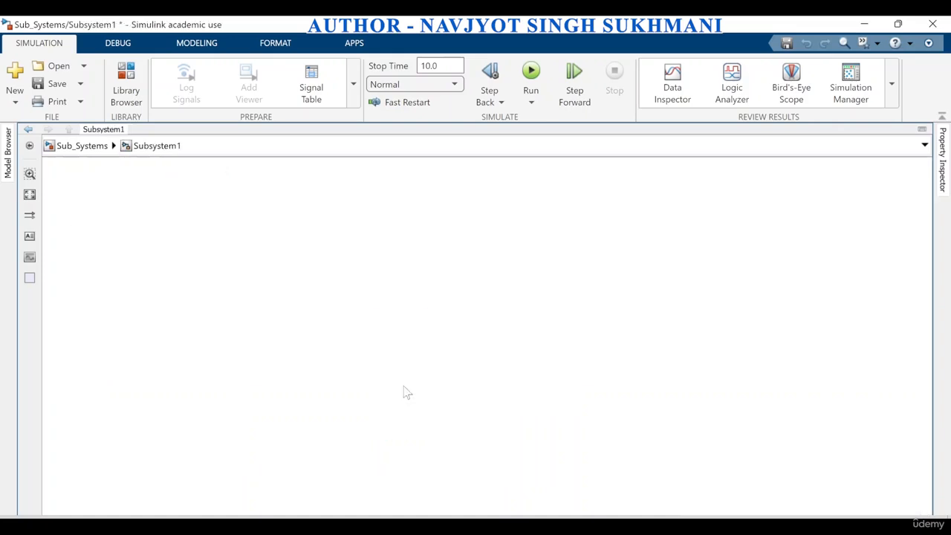
click(30, 194)
scroll(275, 268, down, 3)
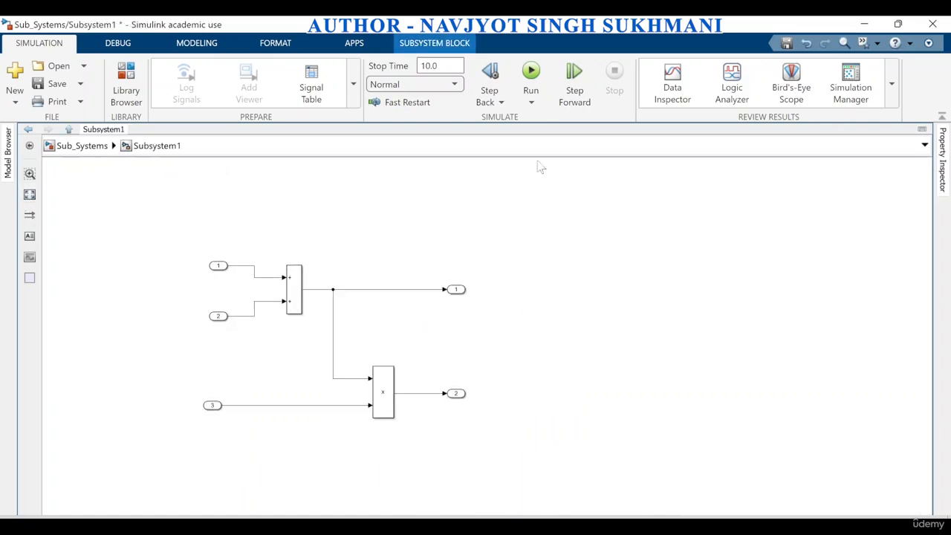
double_click(532, 28)
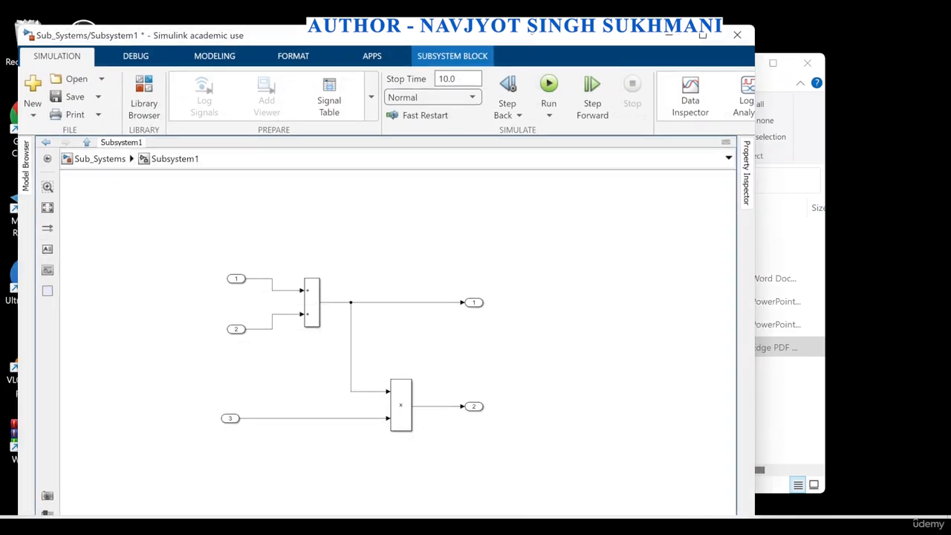
double_click(535, 37)
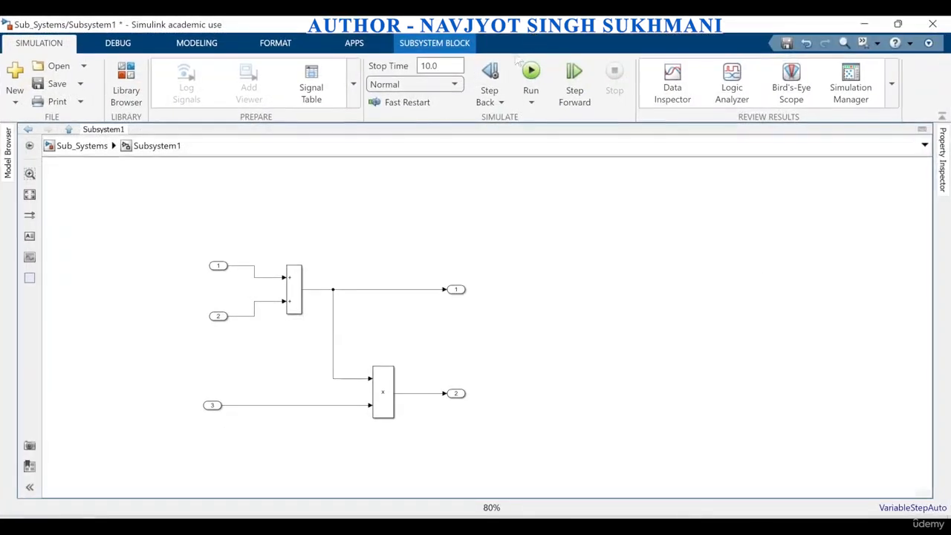
click(30, 195)
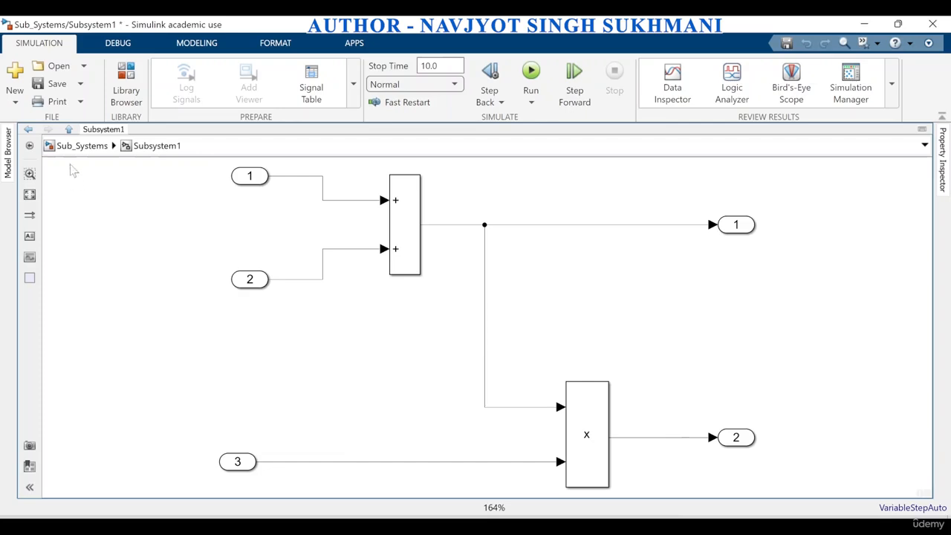
At the Sub_Systems top level, nudge the first subsystem's second display slightly to the right and run the simulation
click(82, 147)
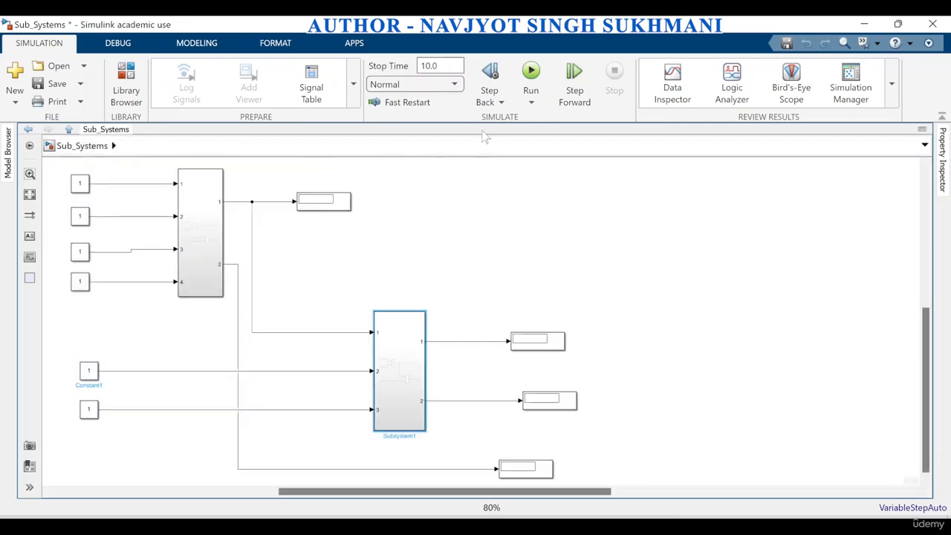
click(546, 472)
drag(547, 473, 550, 472)
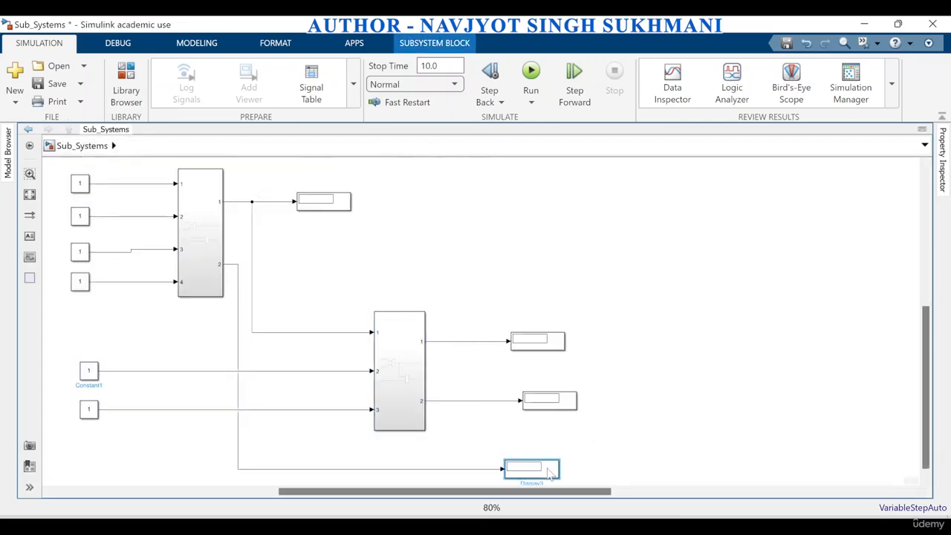
click(531, 74)
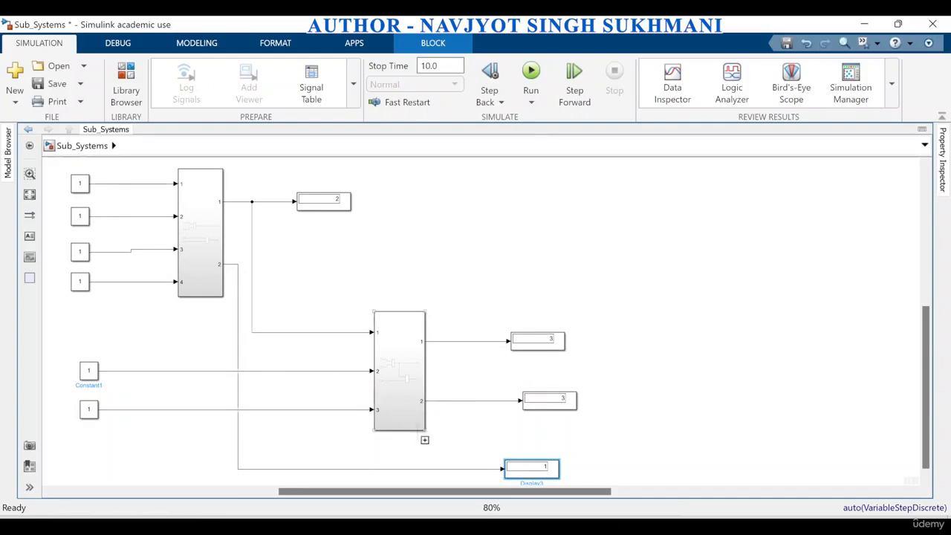
click(197, 273)
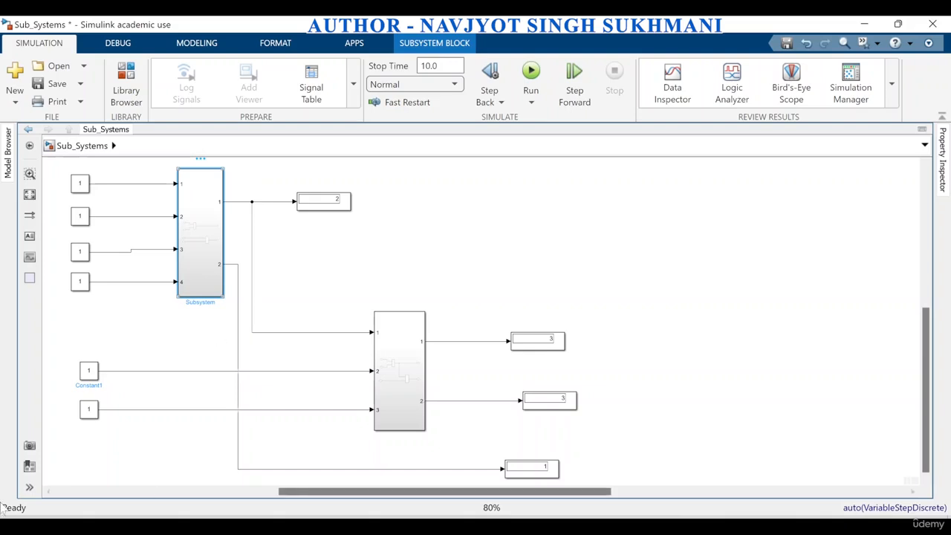
right_click(195, 260)
click(548, 260)
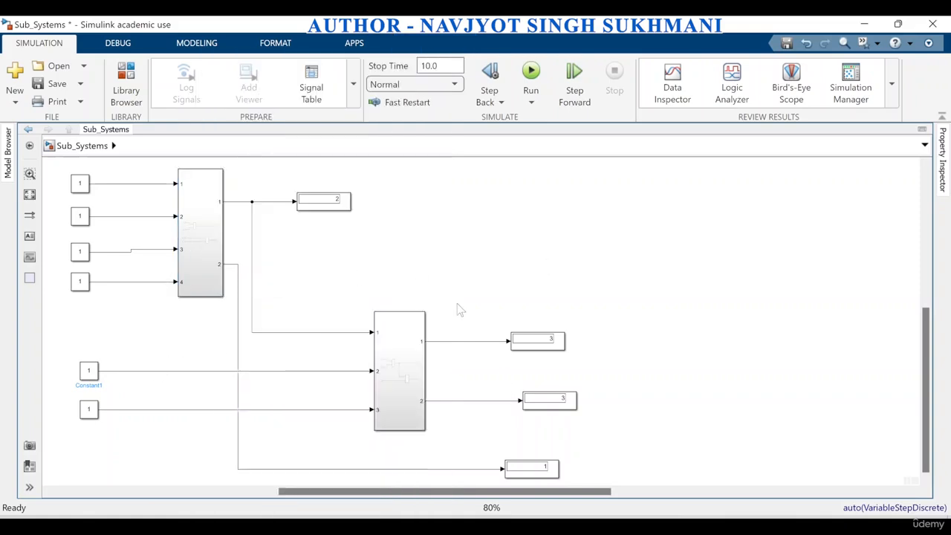
Duplicate the entire connected two-subsystem circuit, including its constants and displays, placing the copy to the upper right of the original
scroll(460, 310, down, 3)
drag(202, 213, 538, 437)
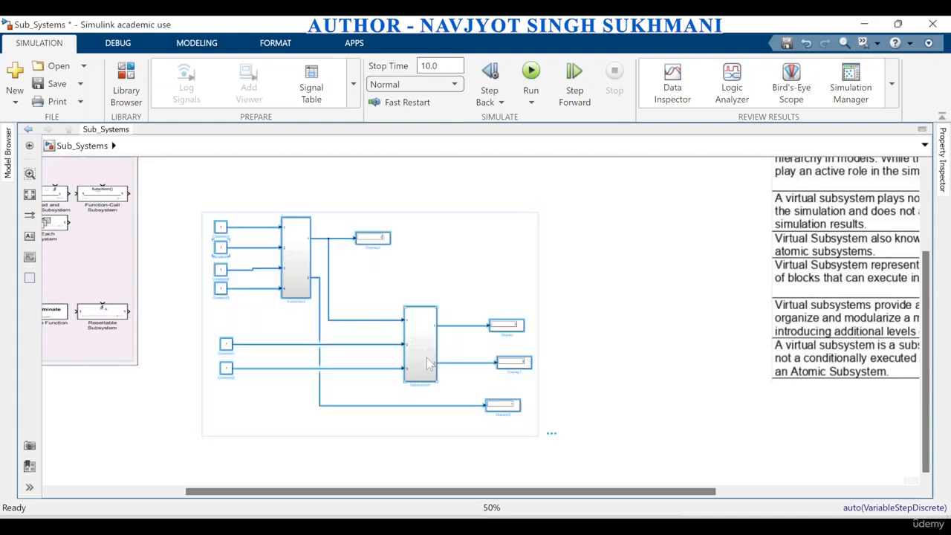
drag(429, 353, 646, 289)
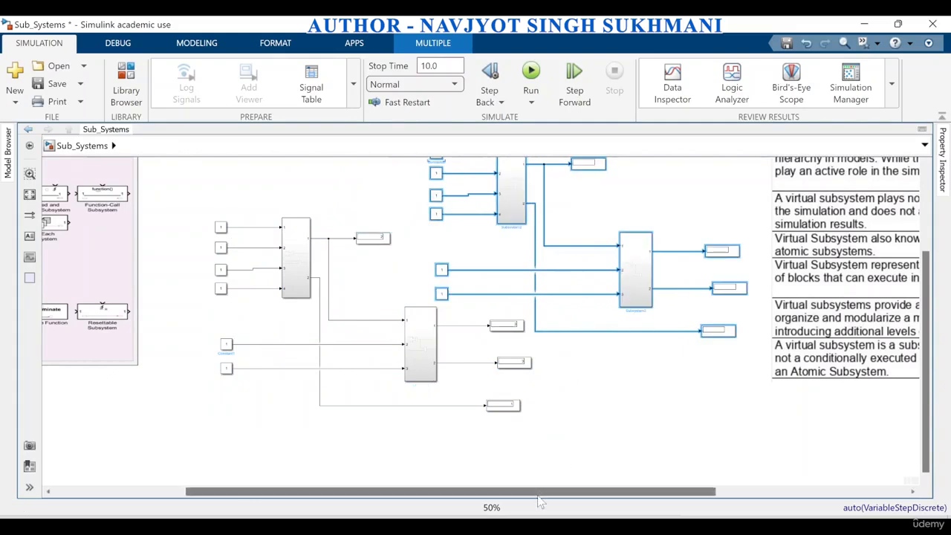
Move the original circuit's constants, both subsystems and upper display up and left, clear of the duplicated circuit
drag(535, 494, 468, 499)
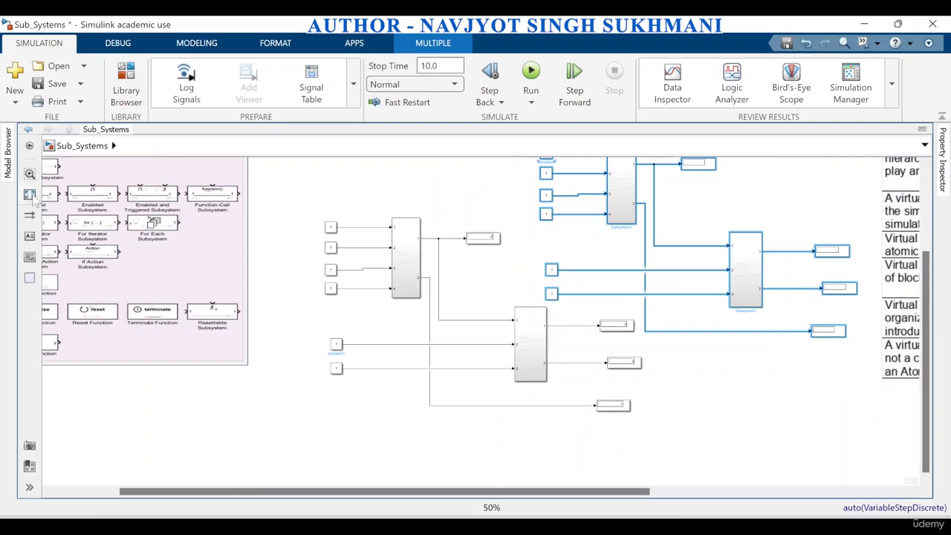
key(space)
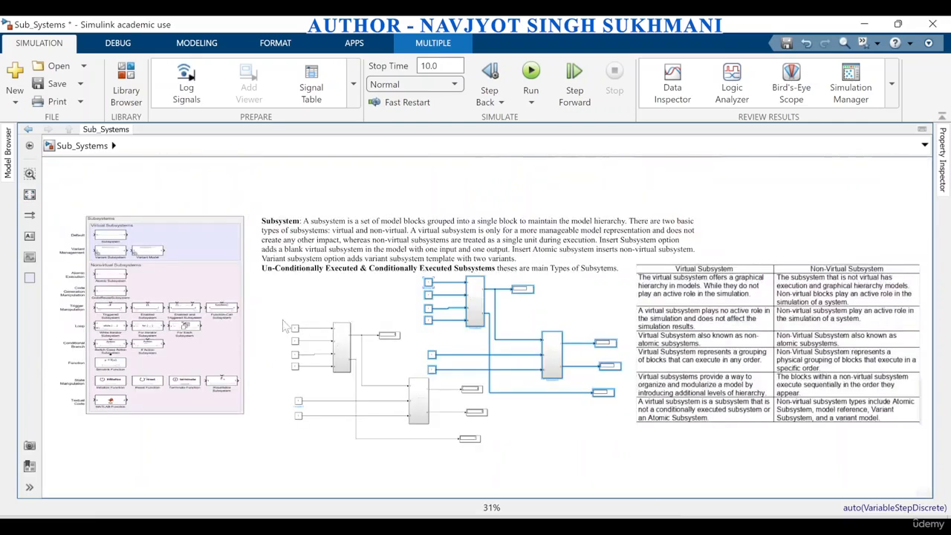
drag(364, 447, 422, 456)
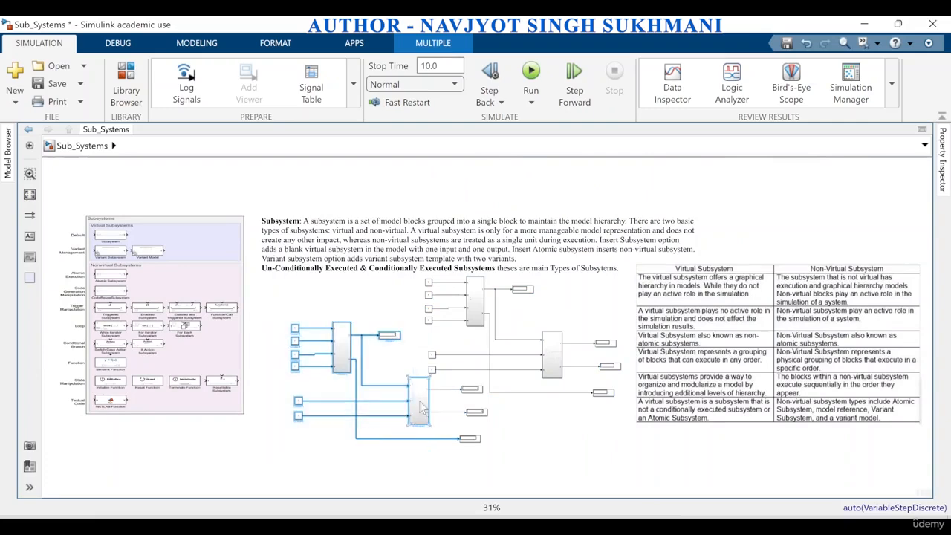
drag(419, 408, 383, 374)
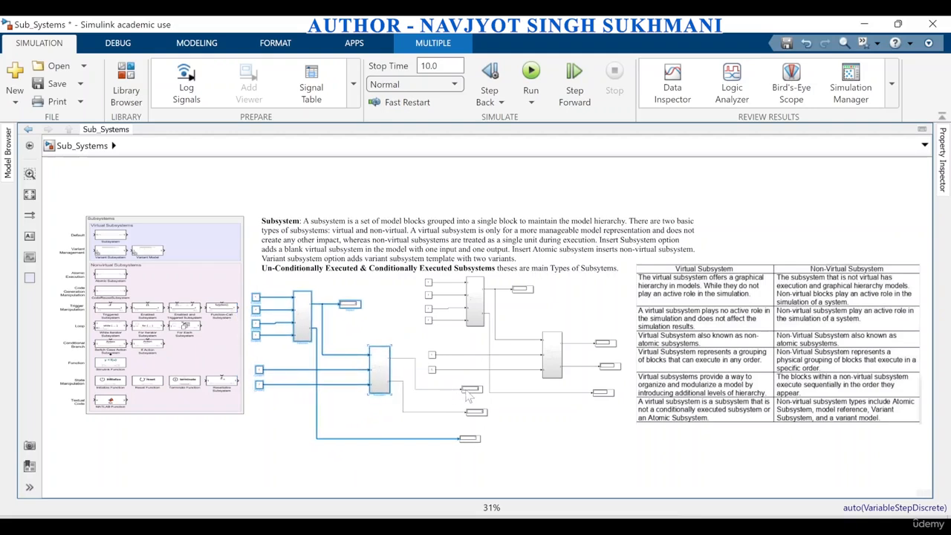
Move the original circuit's three remaining displays close to Subsystem1, two beside its outputs and the third just below them
drag(467, 397, 409, 365)
click(477, 415)
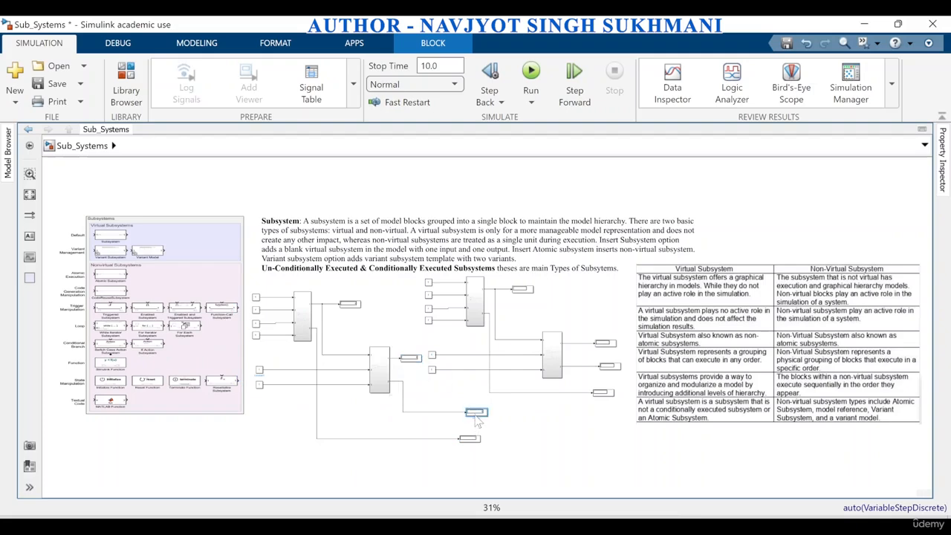
drag(476, 418, 414, 387)
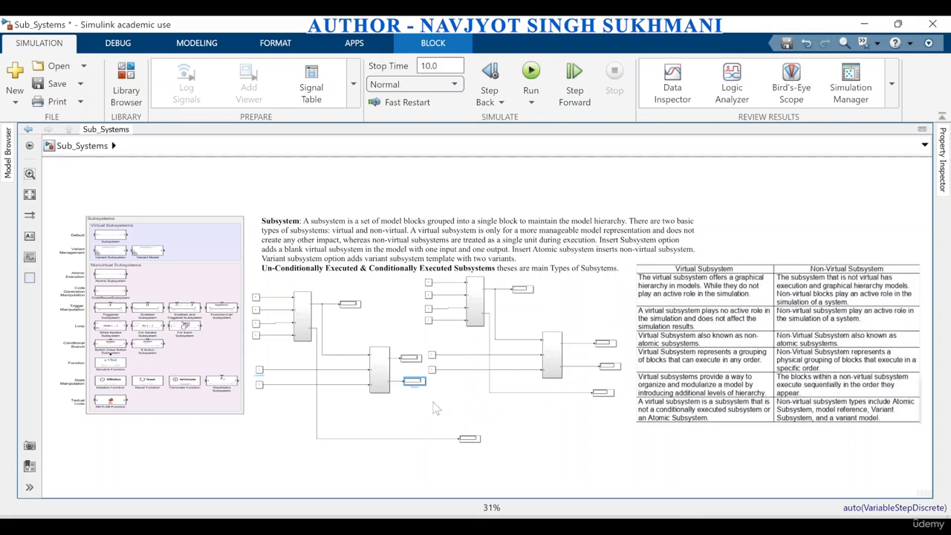
drag(461, 439, 407, 407)
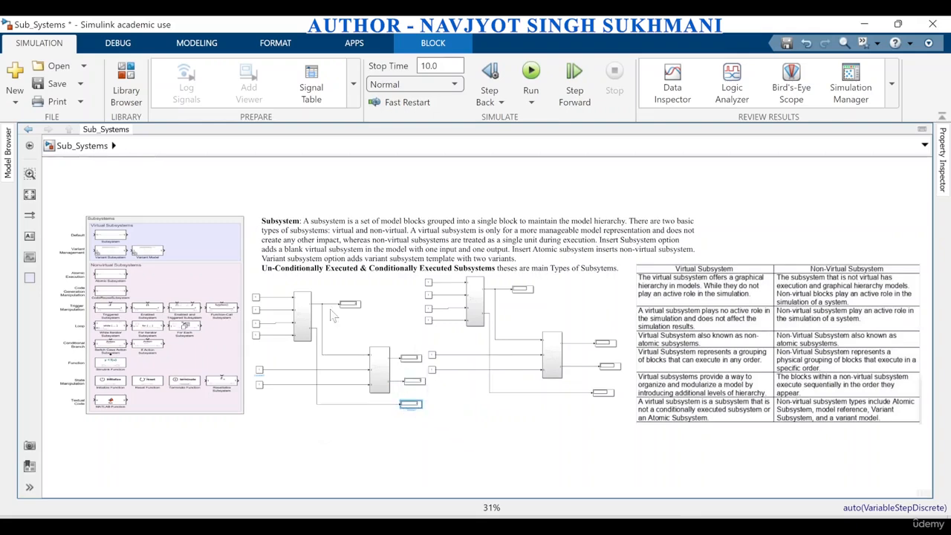
Set Subsystem2, the first subsystem of the duplicated circuit, to be treated as an atomic unit in its block parameters
scroll(557, 375, up, 5)
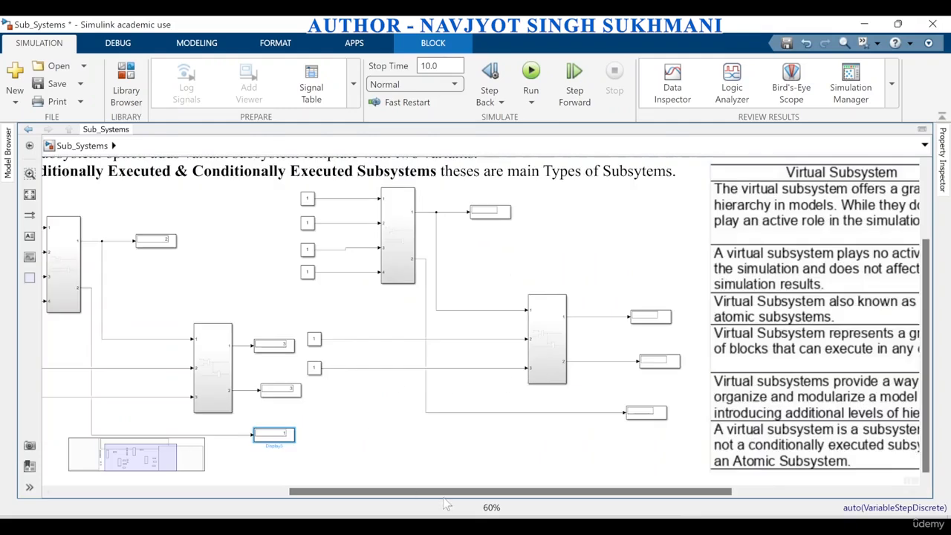
drag(440, 494, 382, 496)
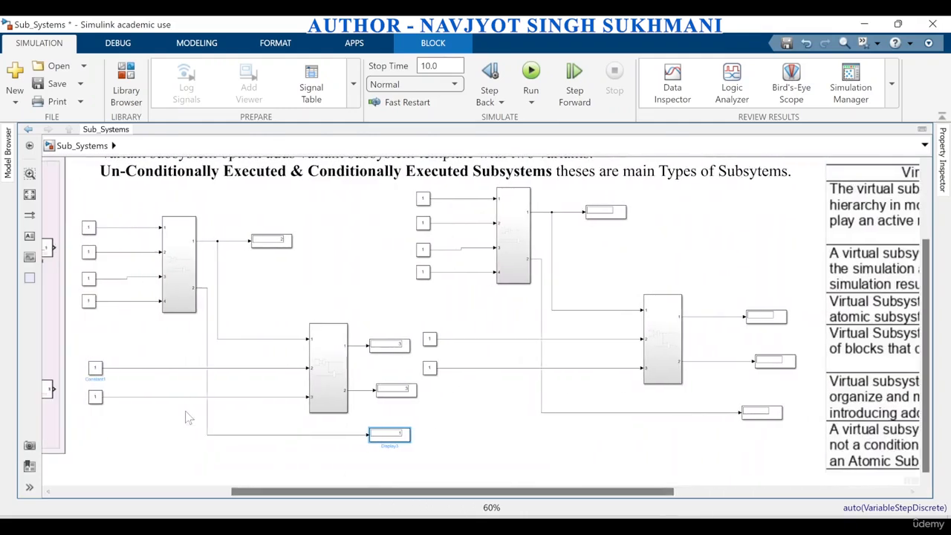
scroll(136, 434, up, 1)
scroll(135, 433, down, 1)
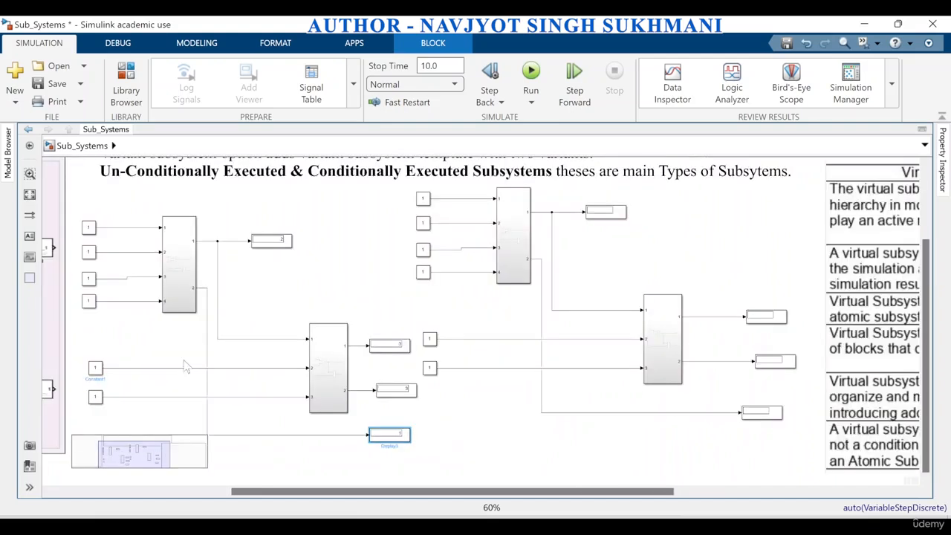
click(184, 295)
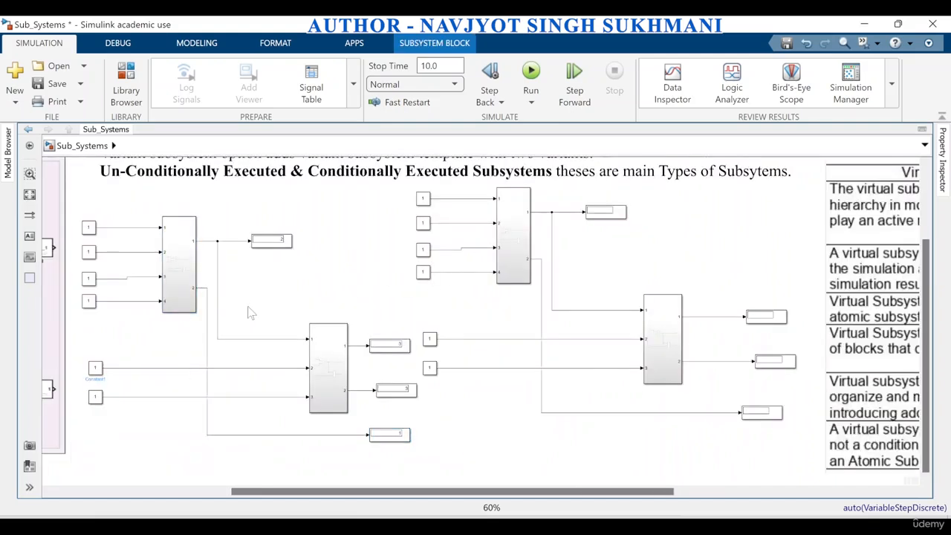
click(201, 287)
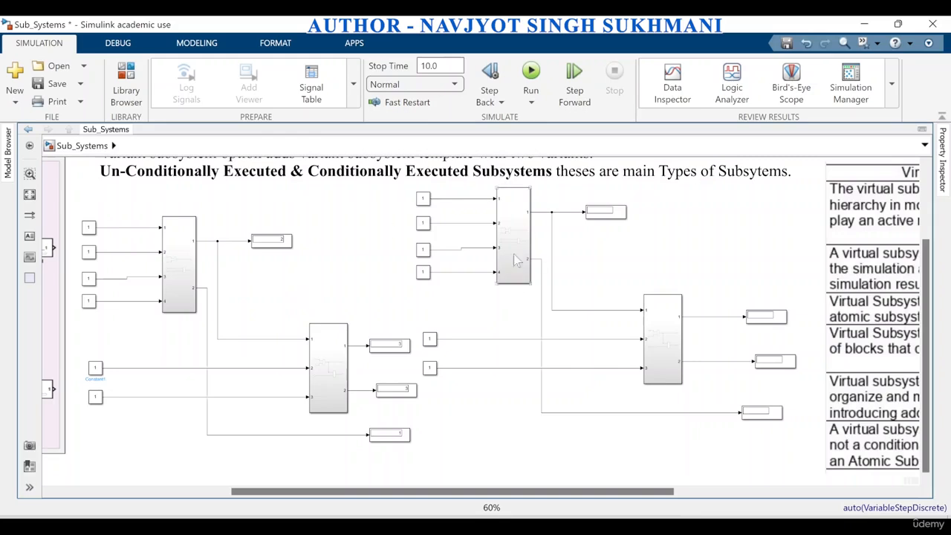
click(524, 223)
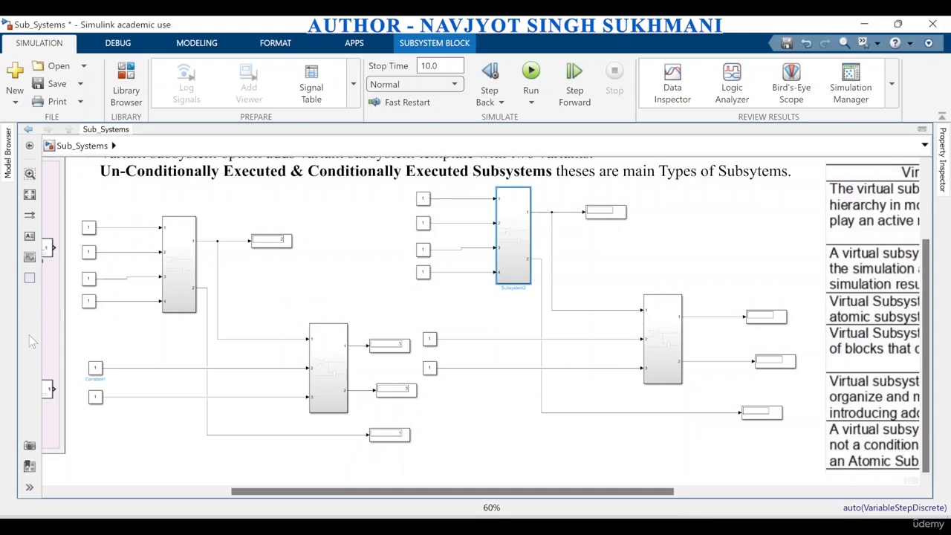
right_click(511, 254)
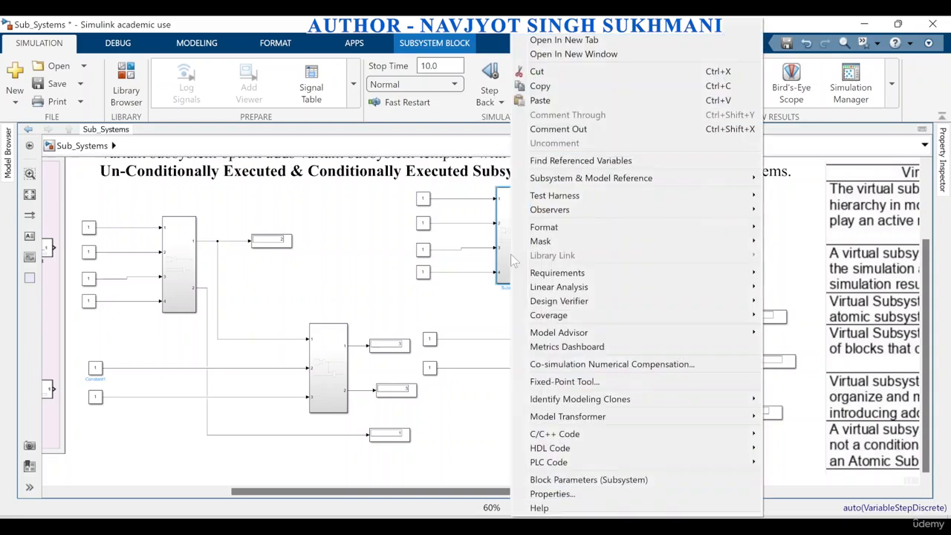
click(602, 481)
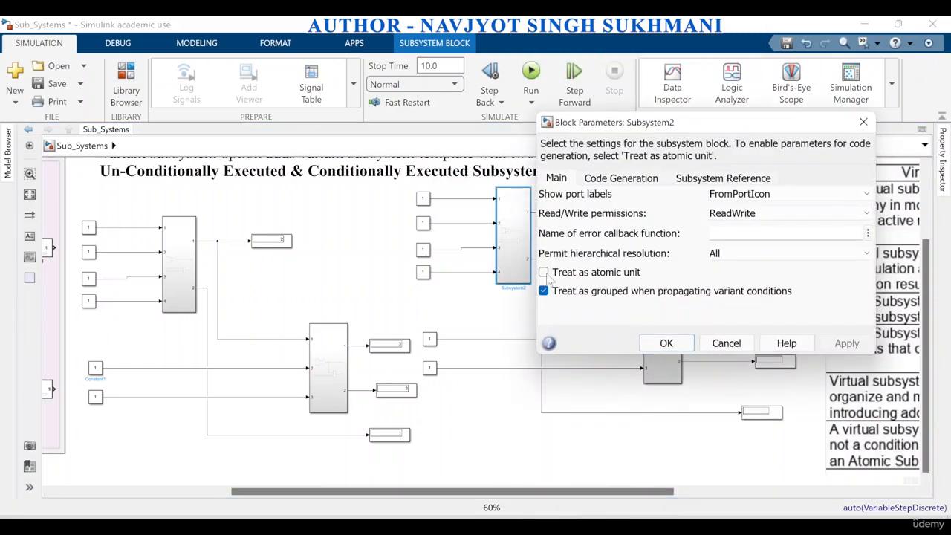
click(543, 273)
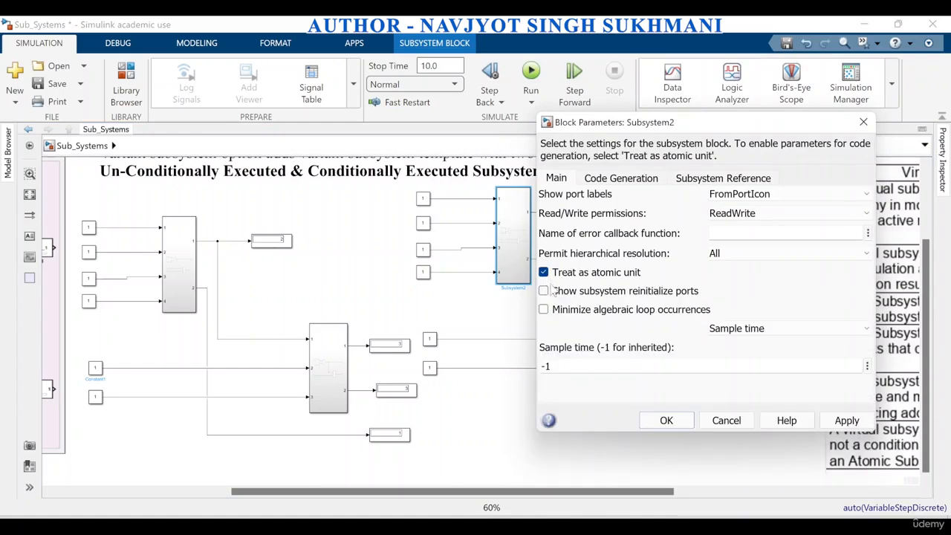
click(845, 422)
click(685, 424)
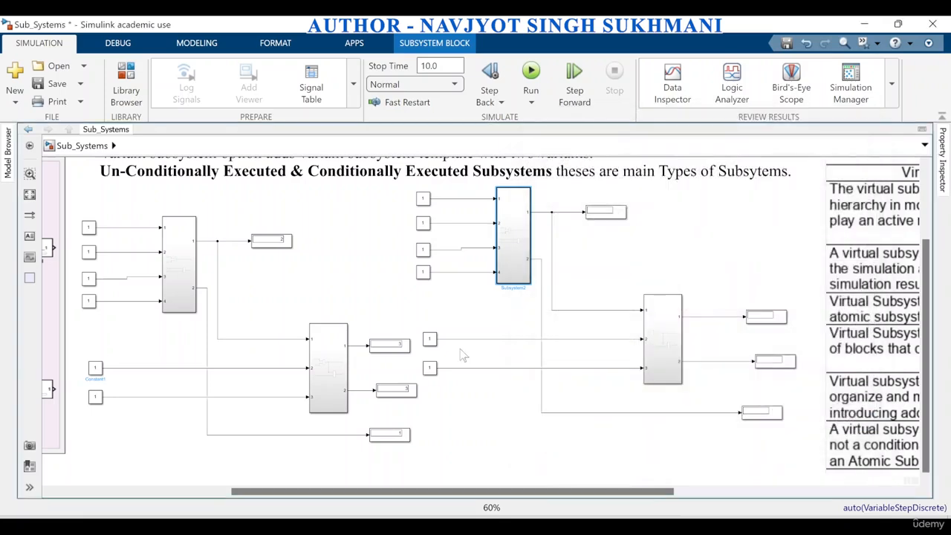
Set Subsystem3, the second subsystem of the duplicated circuit, to be treated as an atomic unit in its block parameters
click(351, 272)
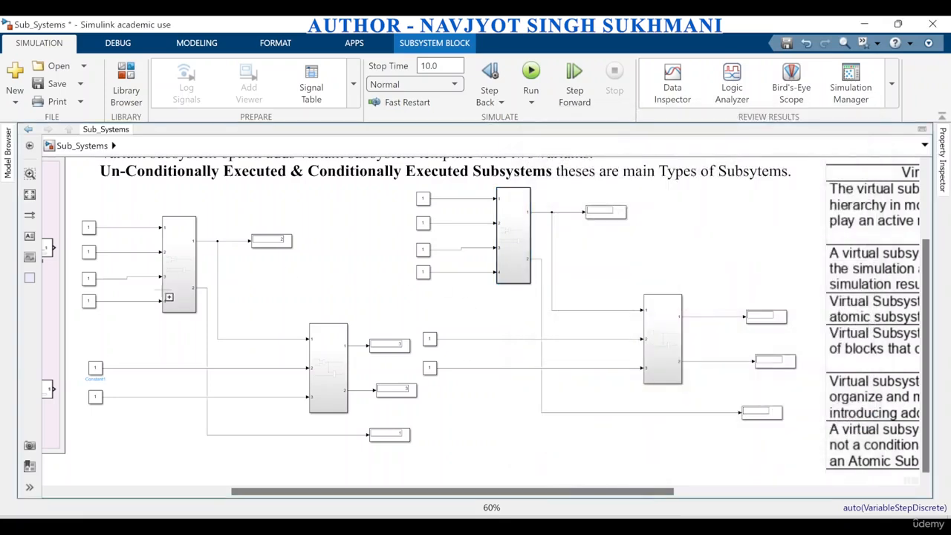
scroll(178, 349, up, 2)
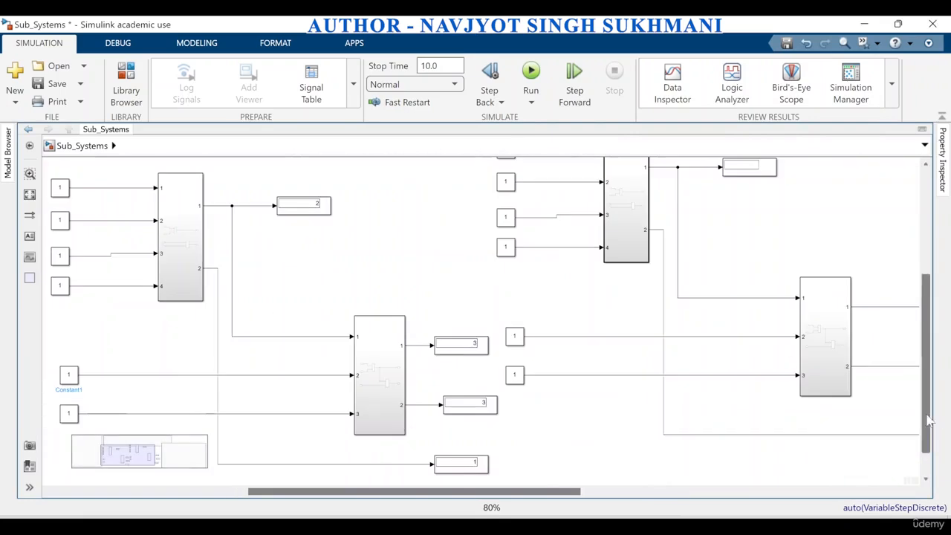
scroll(929, 415, up, 2)
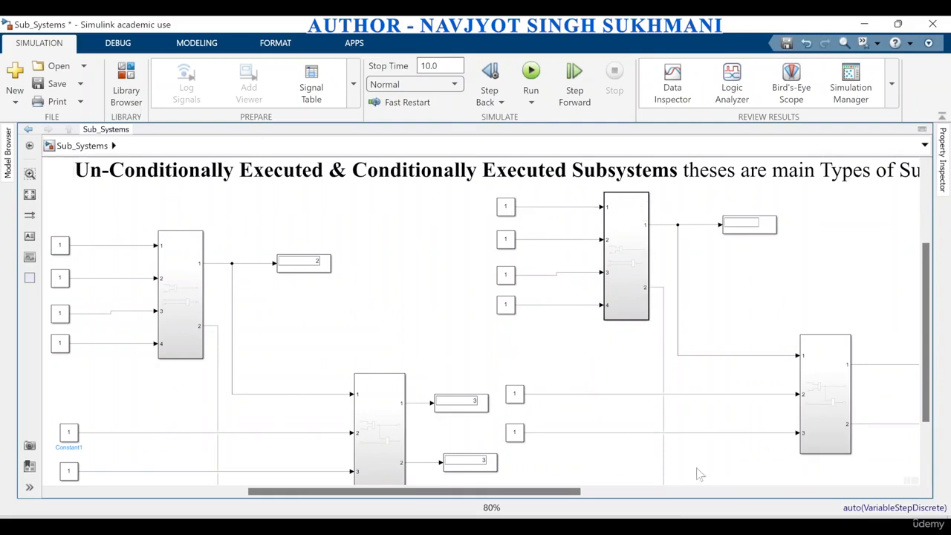
click(825, 427)
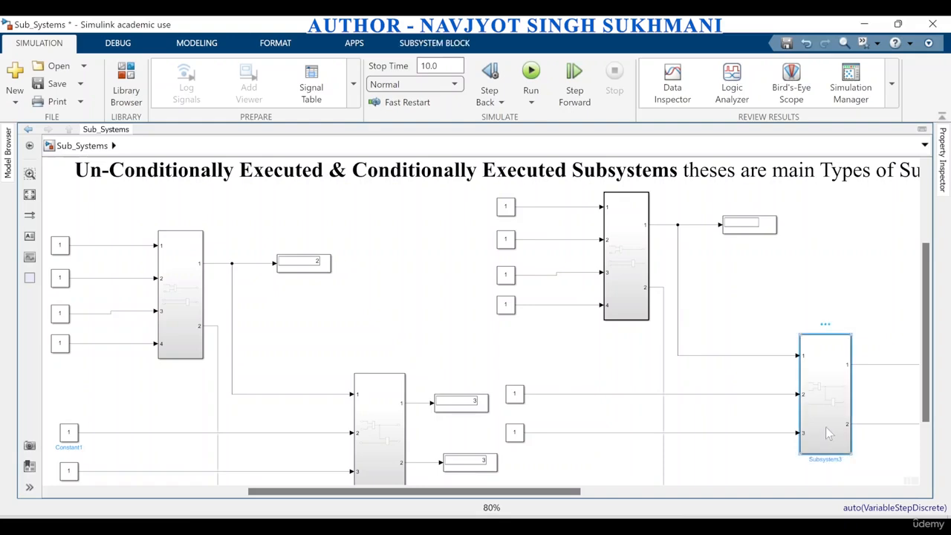
right_click(825, 426)
click(777, 480)
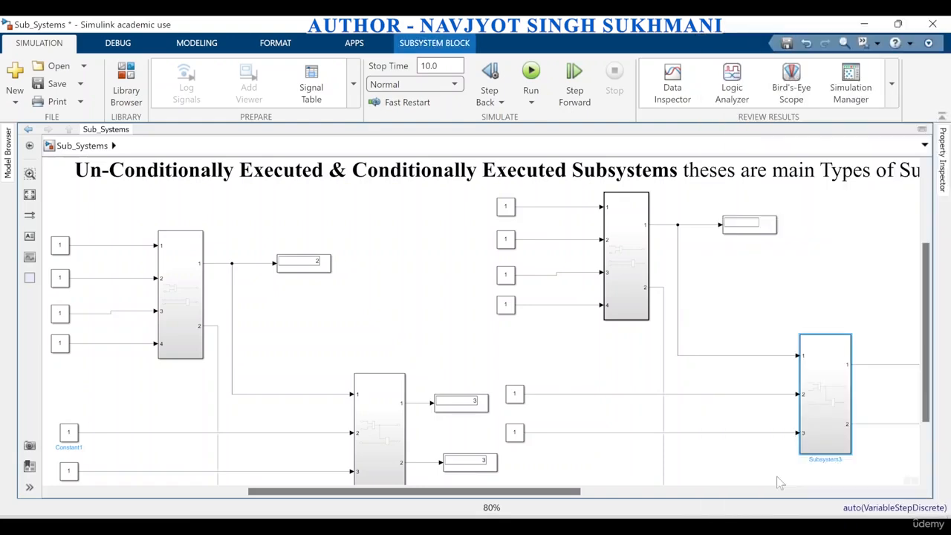
click(462, 428)
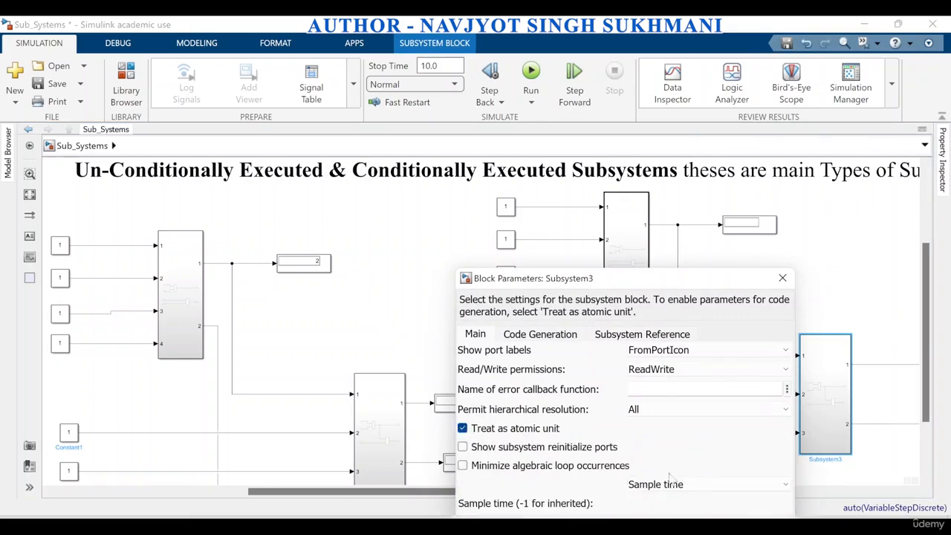
drag(666, 281, 638, 192)
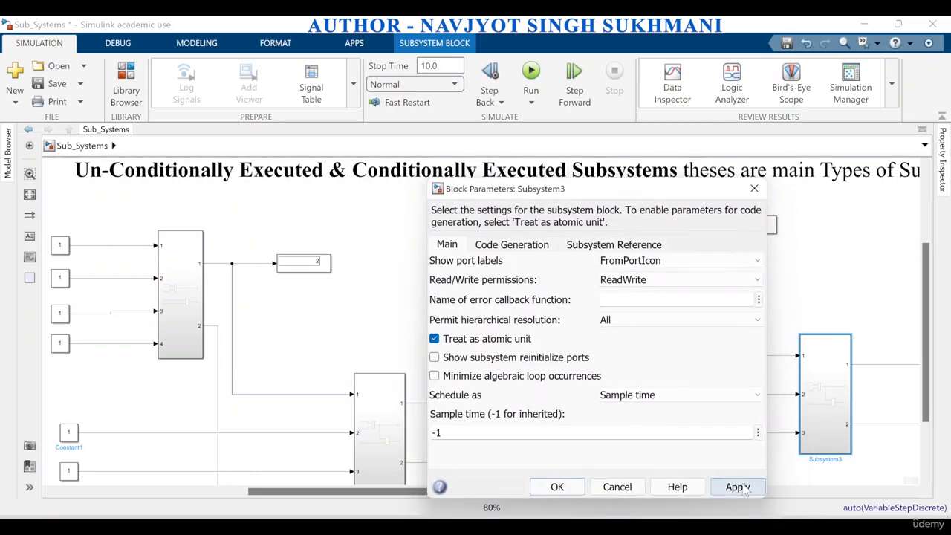
click(555, 488)
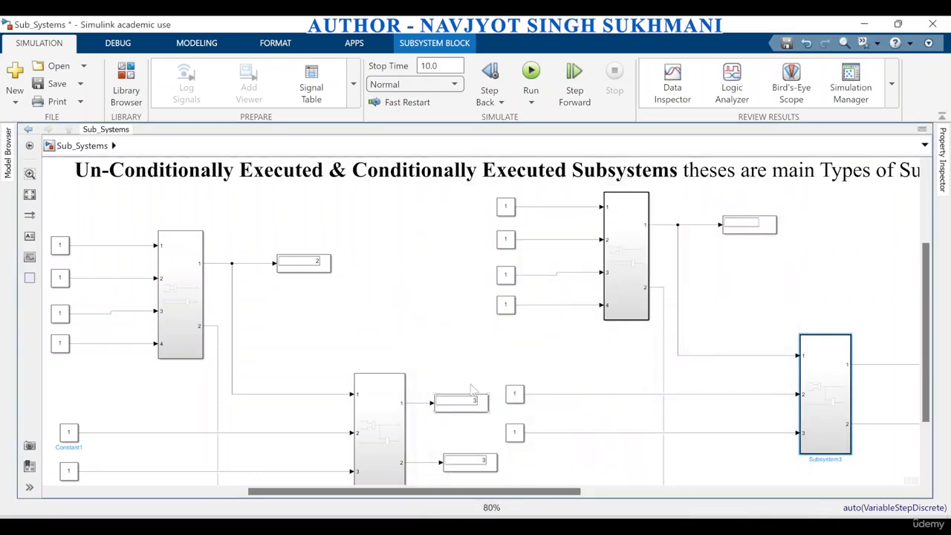
Bring both the virtual and the atomic circuit into view and run the simulation
scroll(488, 372, down, 3)
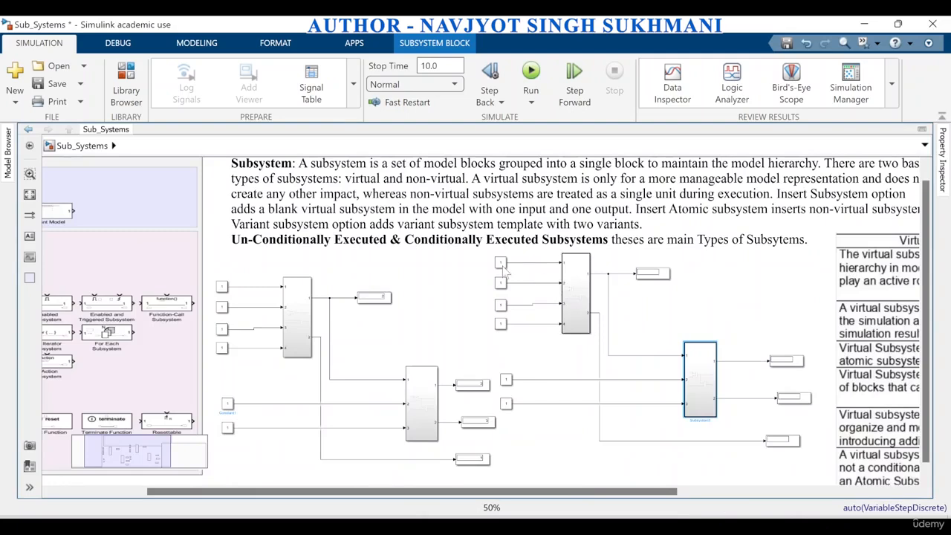
click(539, 443)
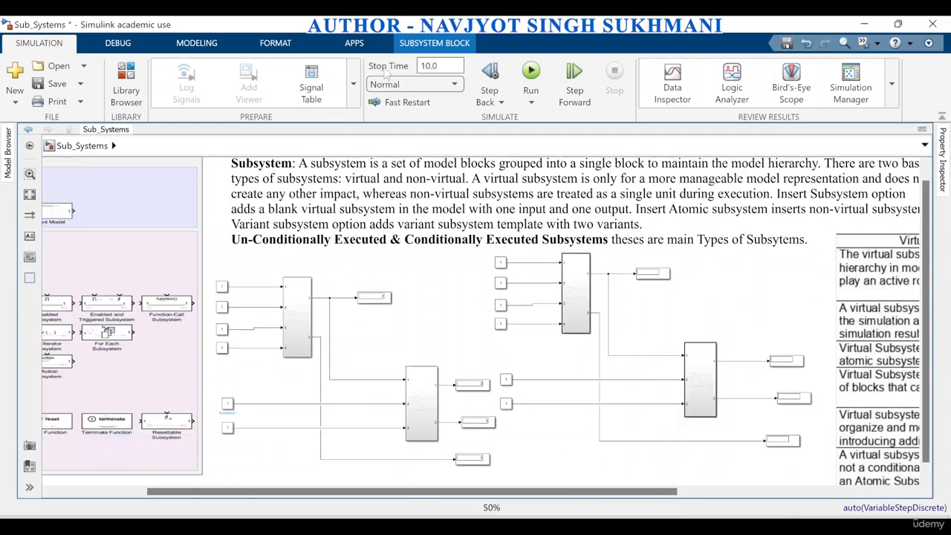
click(530, 71)
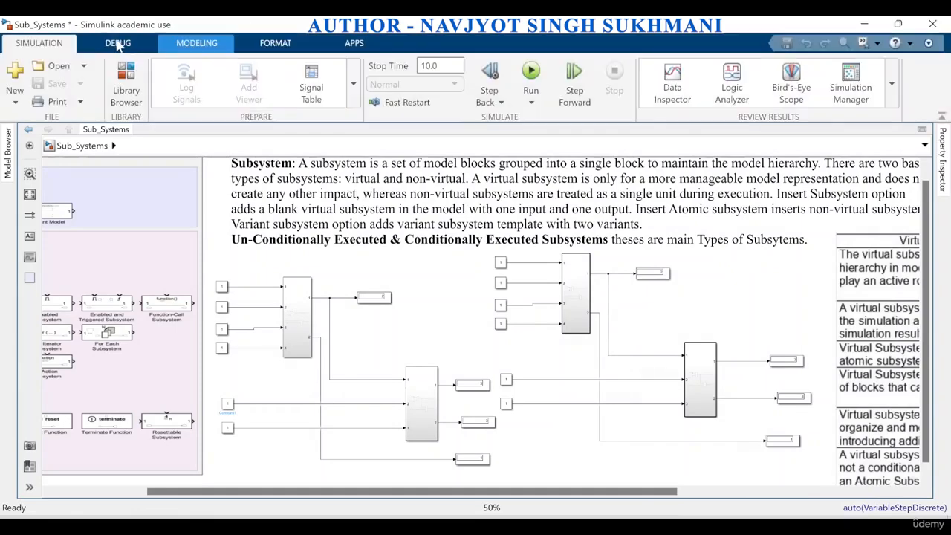
Turn on the Execution Order information overlay for the model, covering both the virtual and the atomic circuit
click(117, 44)
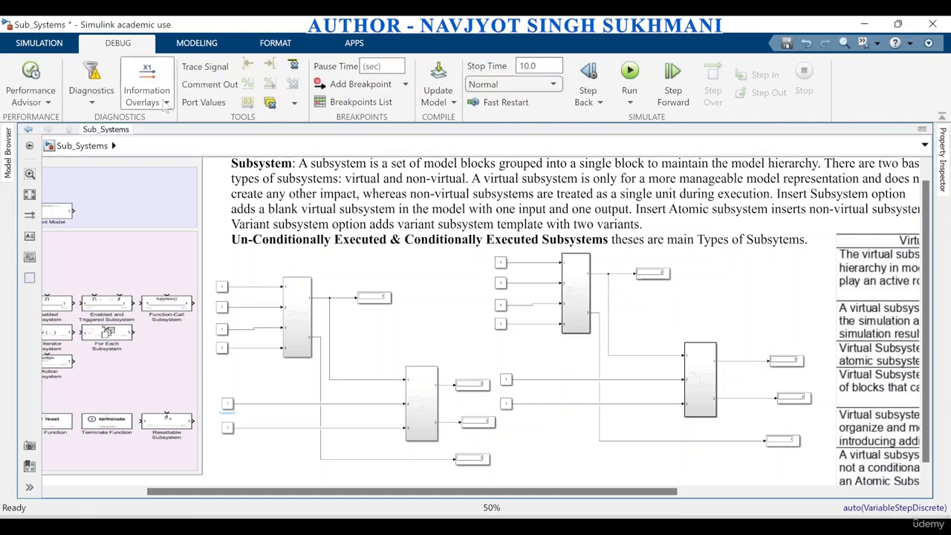
click(166, 104)
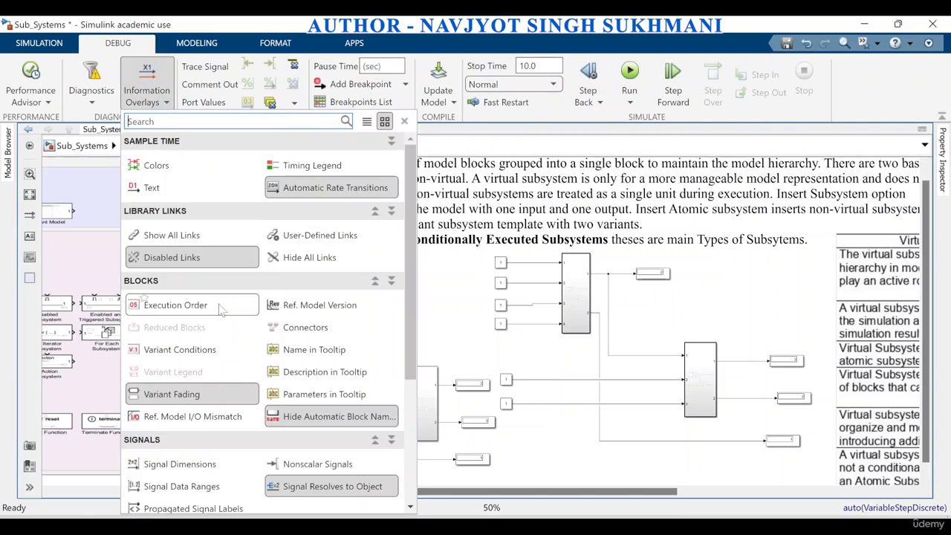
click(219, 306)
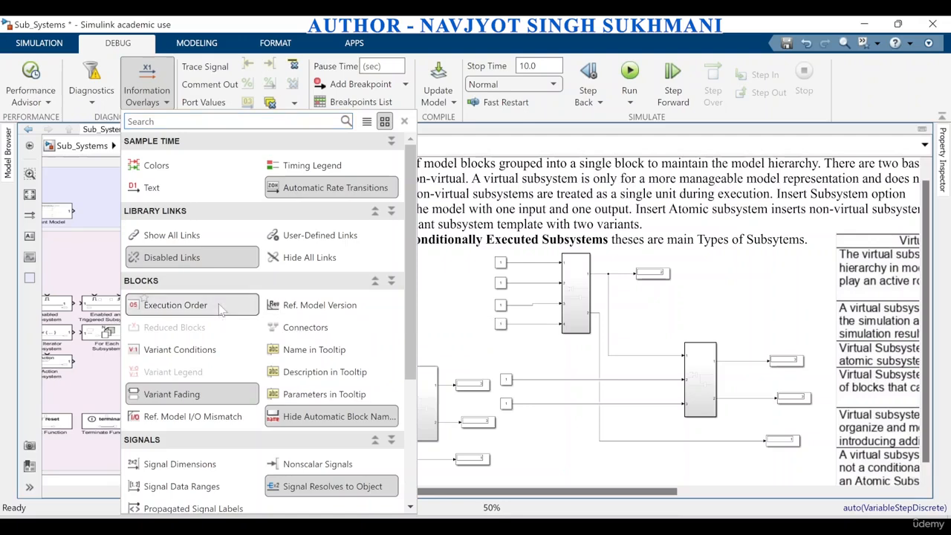
click(549, 447)
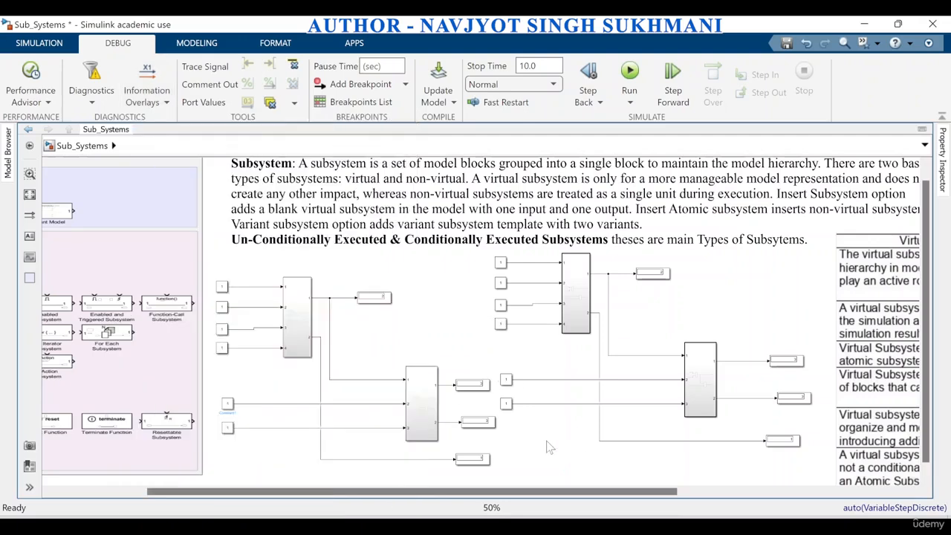
scroll(487, 340, up, 3)
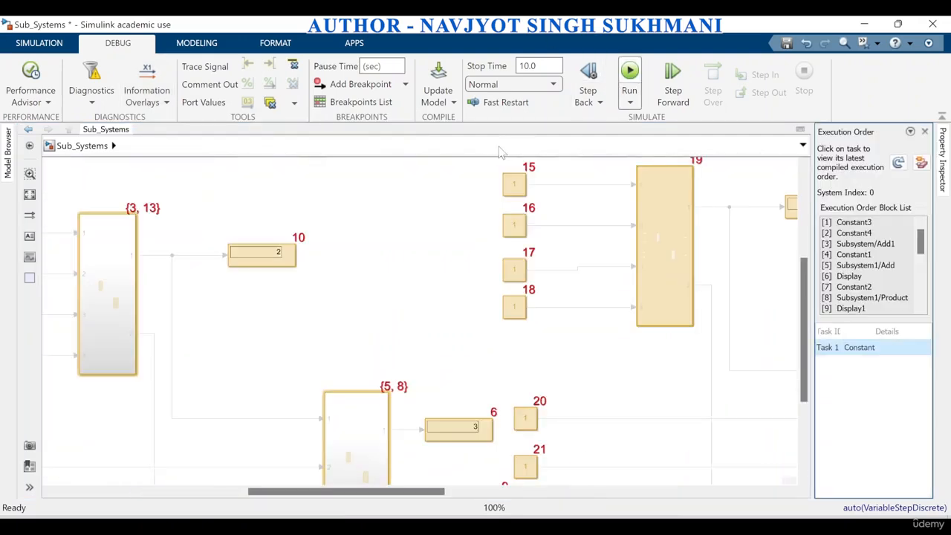
scroll(420, 234, down, 3)
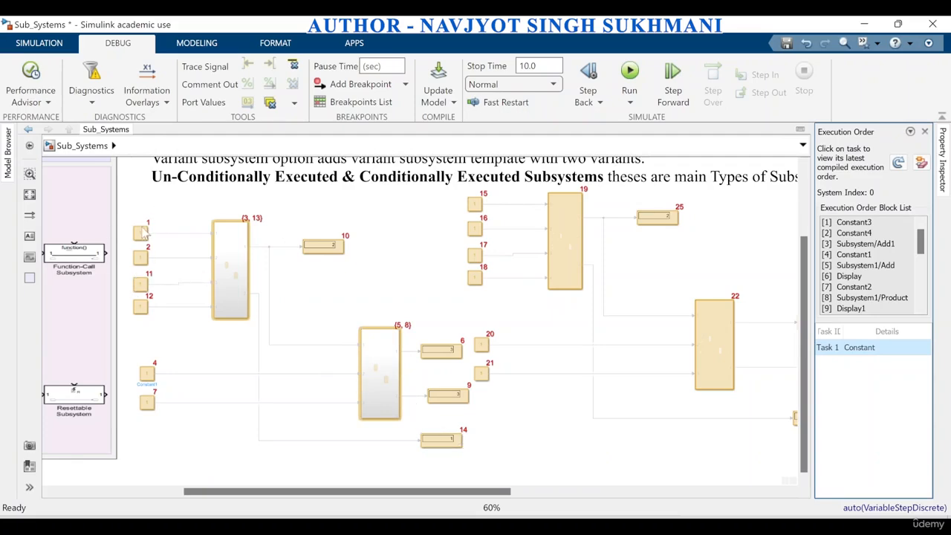
Examine the execution order of the Add and Product blocks inside the virtual circuit's first subsystem, comparing it with the top-level order, and return to the top level
double_click(239, 303)
click(316, 289)
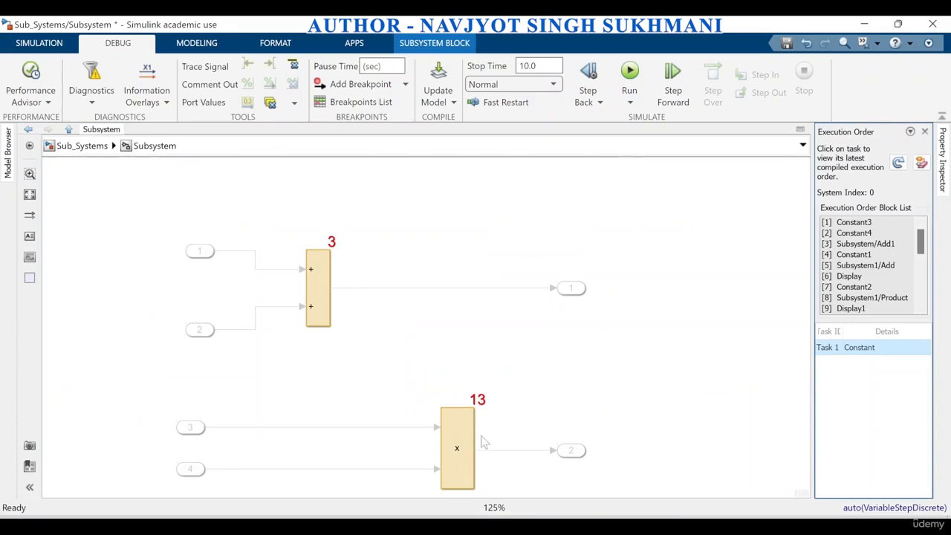
click(78, 146)
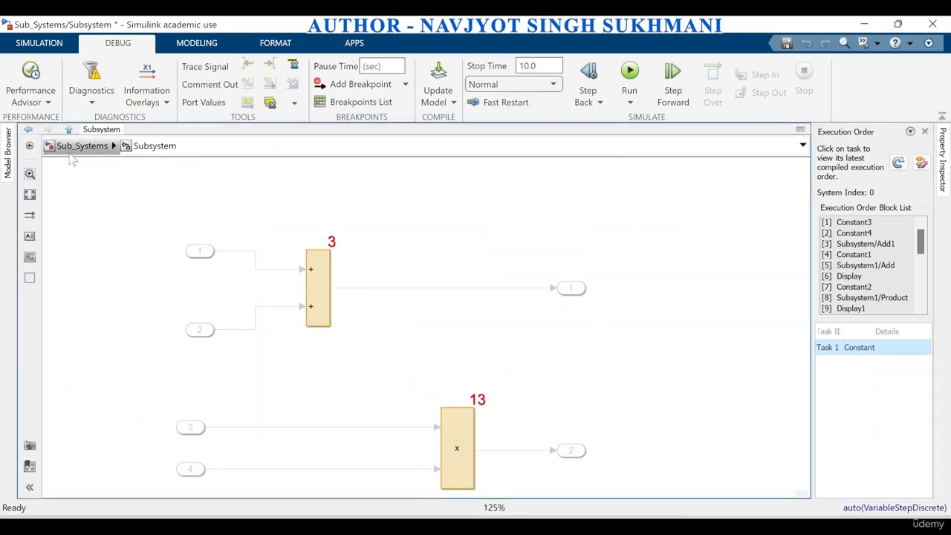
scroll(303, 345, down, 2)
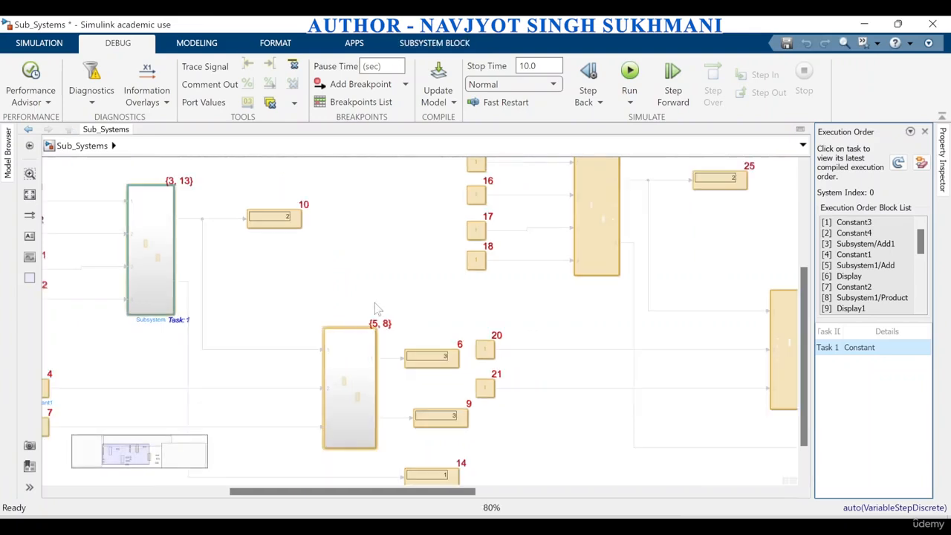
scroll(376, 308, down, 3)
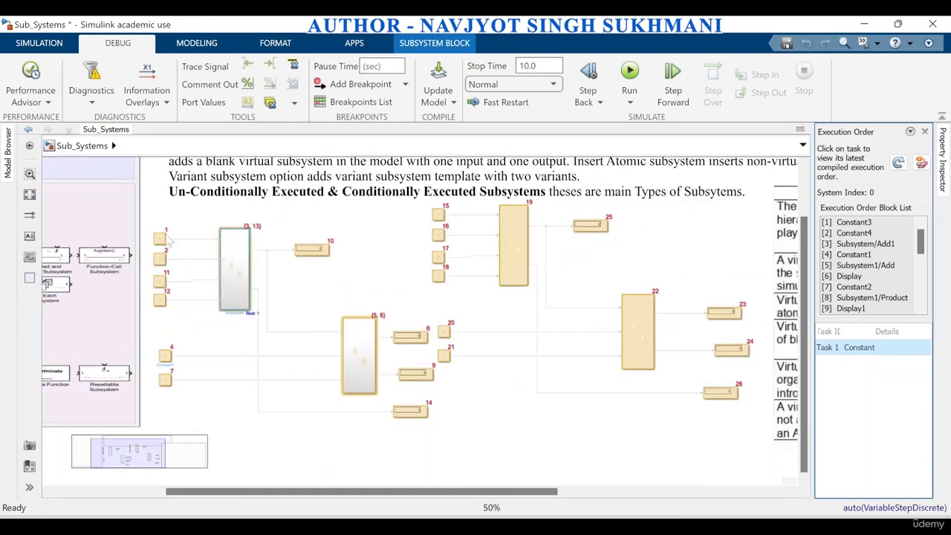
click(228, 282)
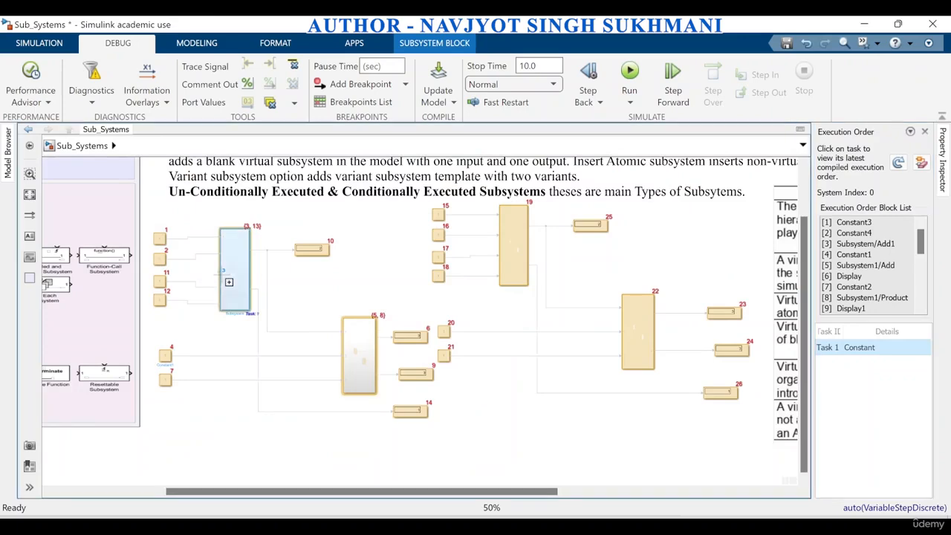
mouse_move(241, 288)
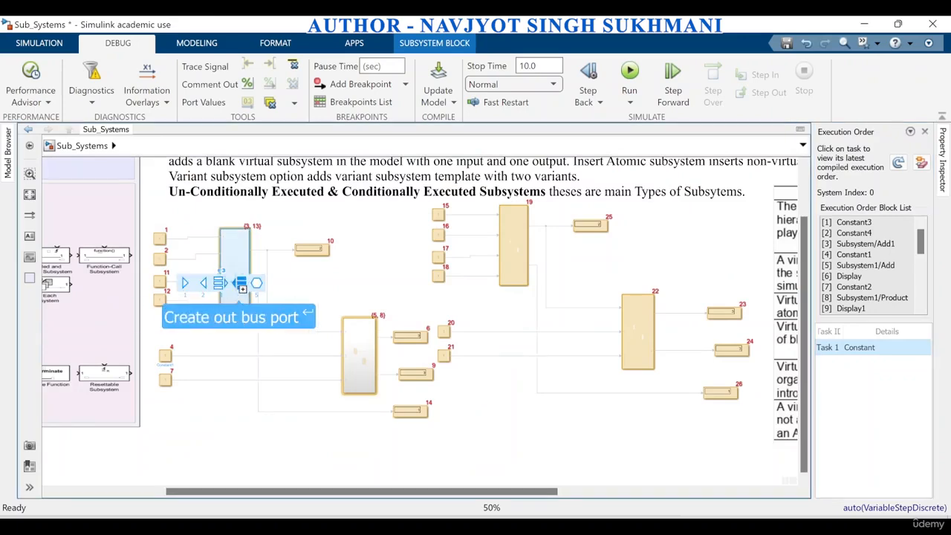
double_click(229, 274)
click(81, 146)
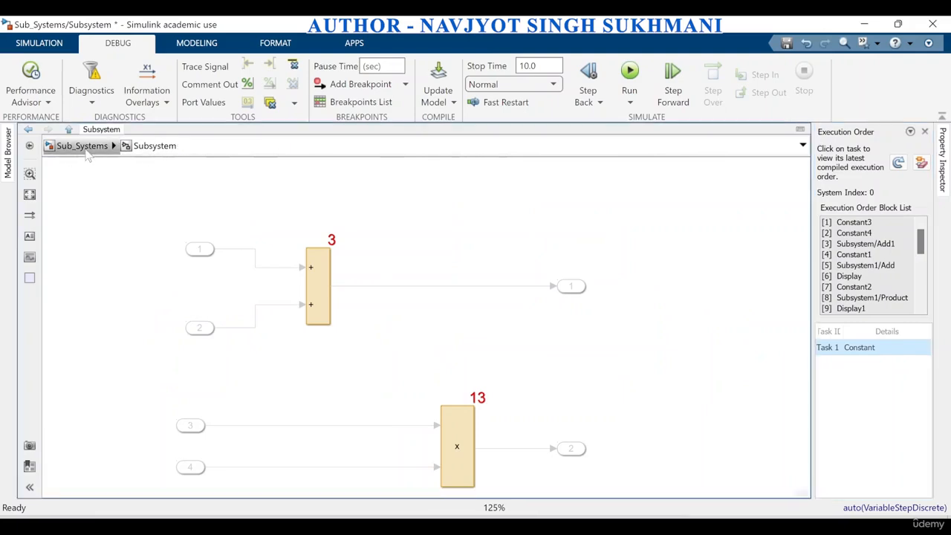
scroll(292, 360, down, 3)
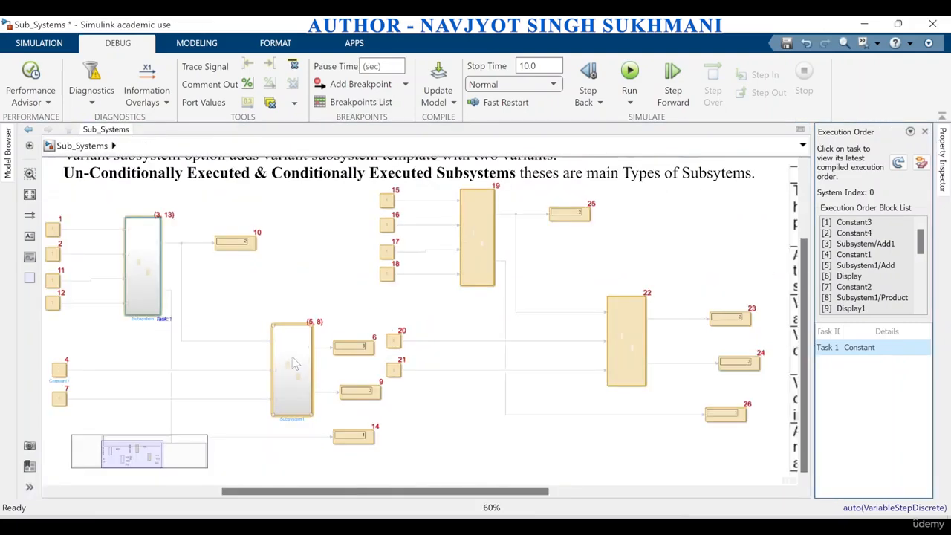
Check the execution order of the Add and Product blocks inside Subsystem1 and return to the virtual circuit at the top level
double_click(292, 363)
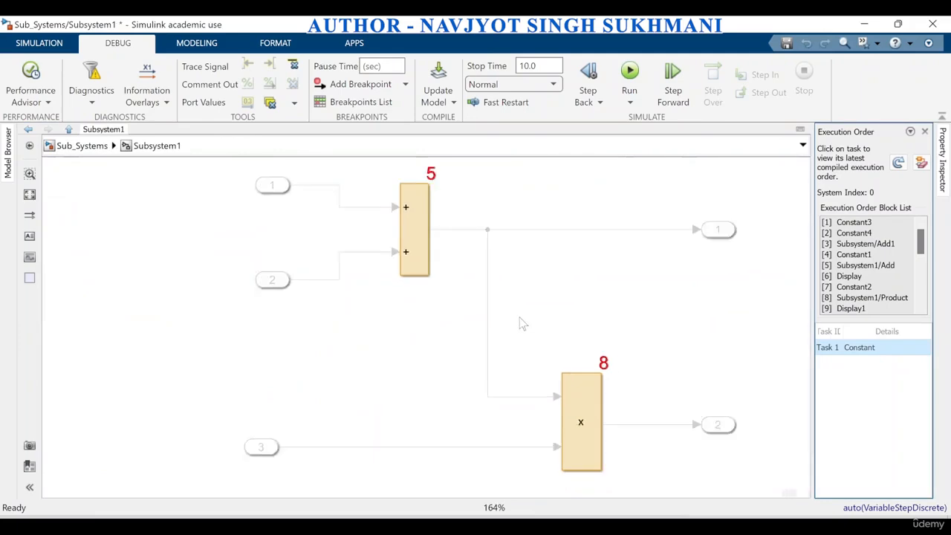
click(104, 146)
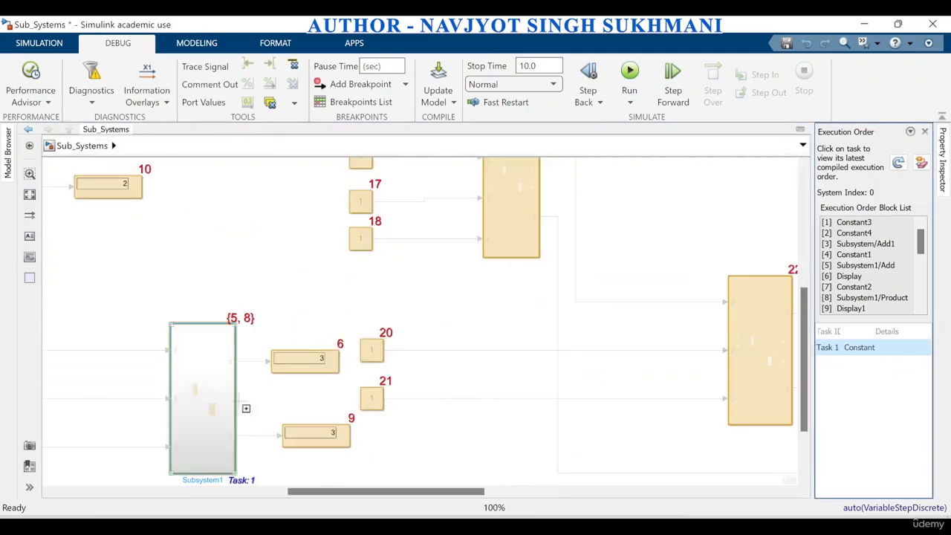
scroll(248, 409, down, 2)
drag(355, 496, 200, 479)
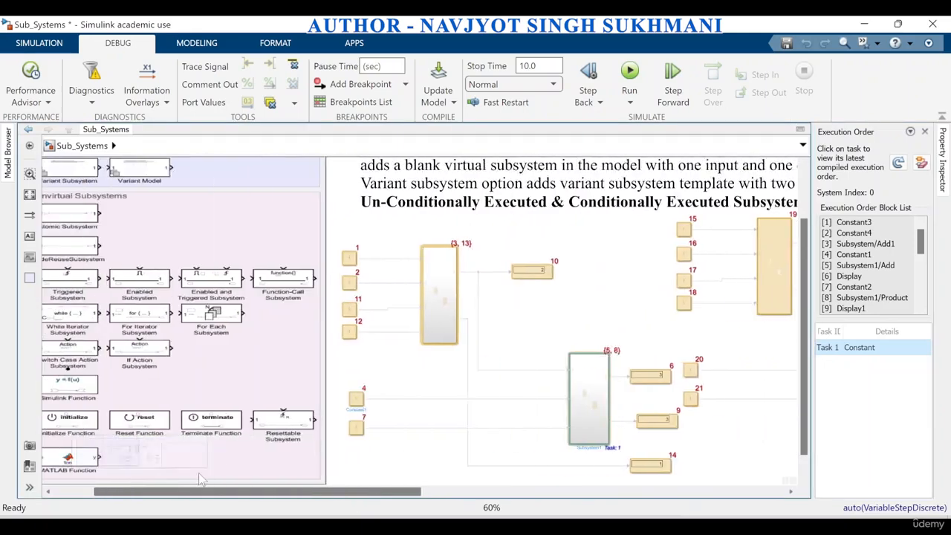